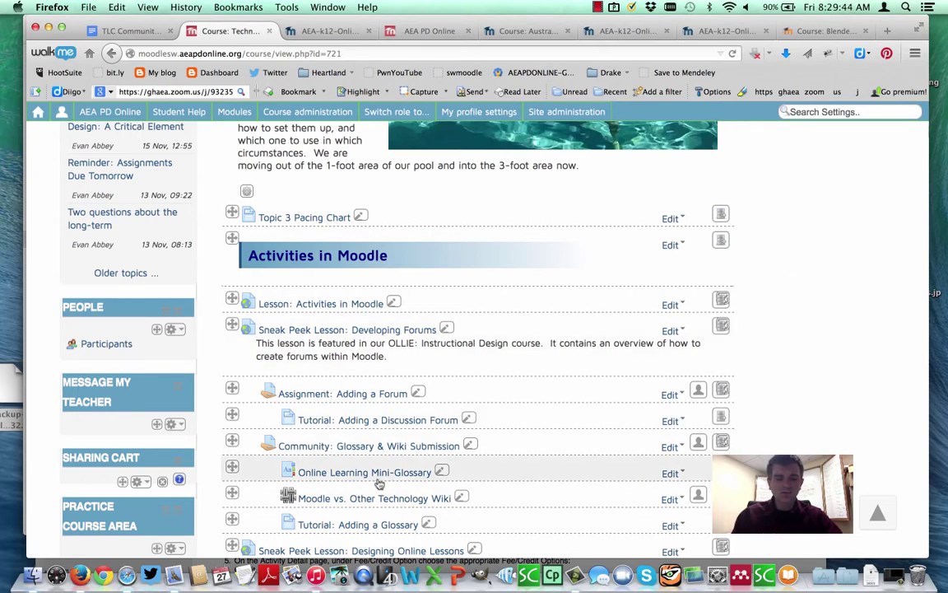
- Open the settings of the Online Learning Mini-Glossary and expand its Entries section
left_click(671, 473)
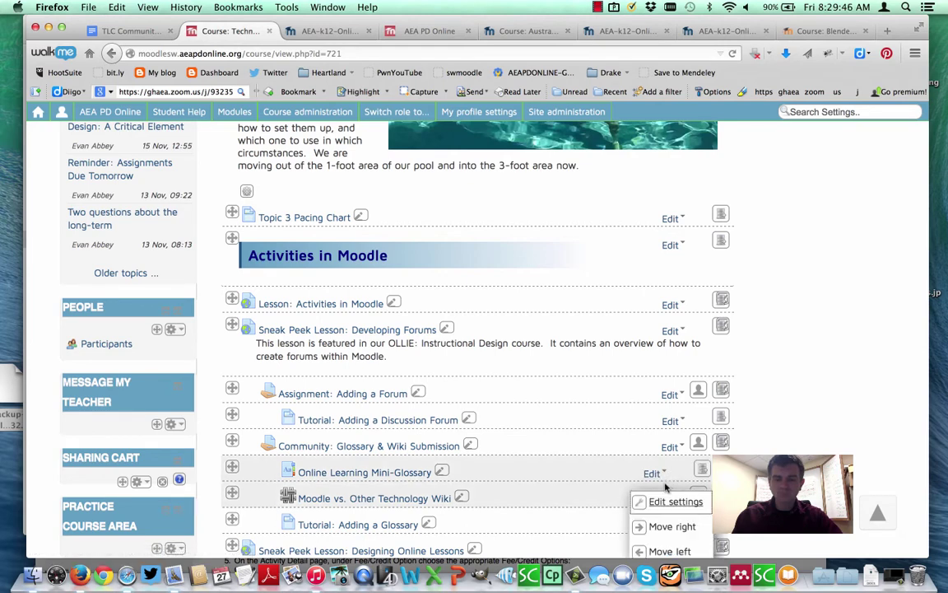
left_click(660, 506)
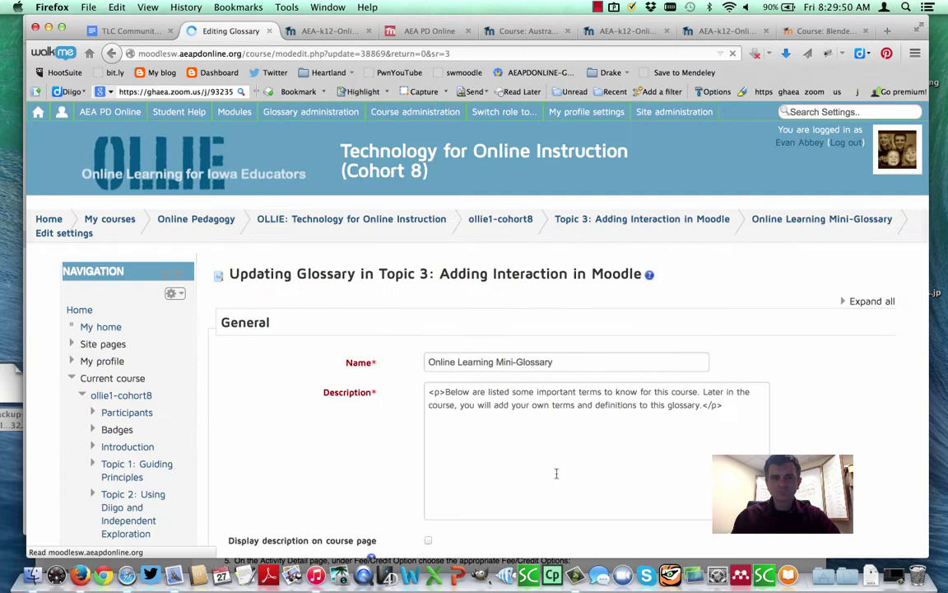
scroll(556, 478, "down", 10)
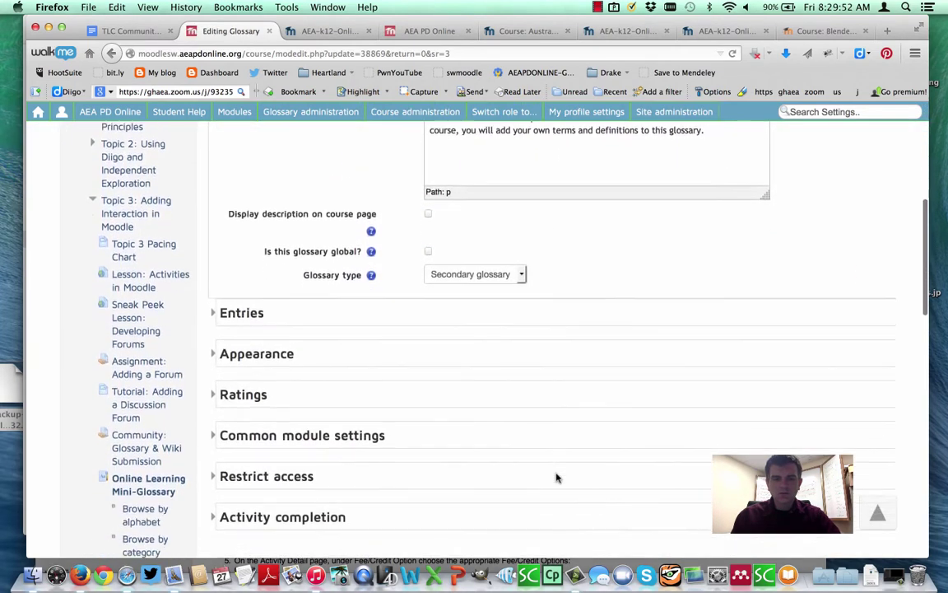
scroll(556, 477, "down", 2)
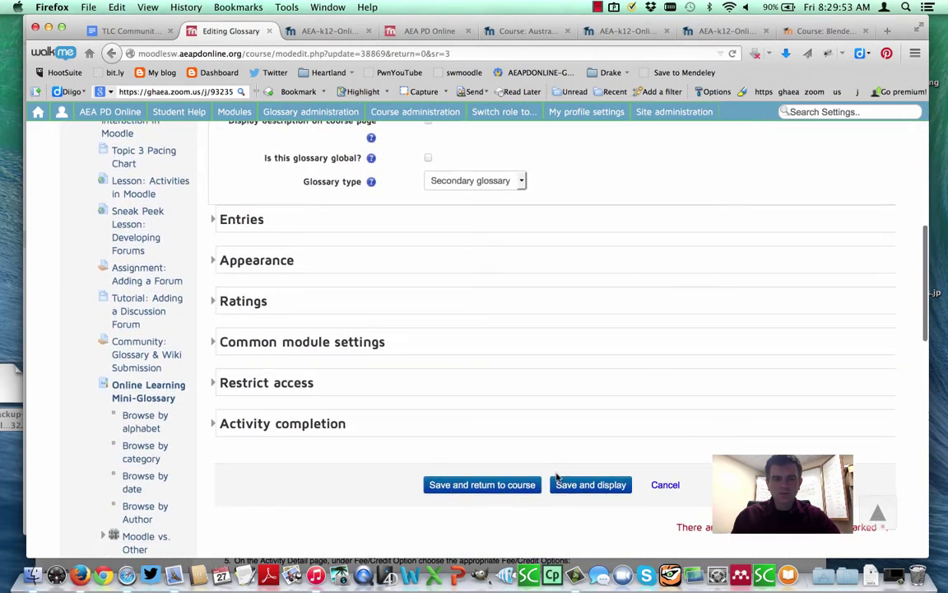
left_click(213, 222)
scroll(249, 279, "down", 4)
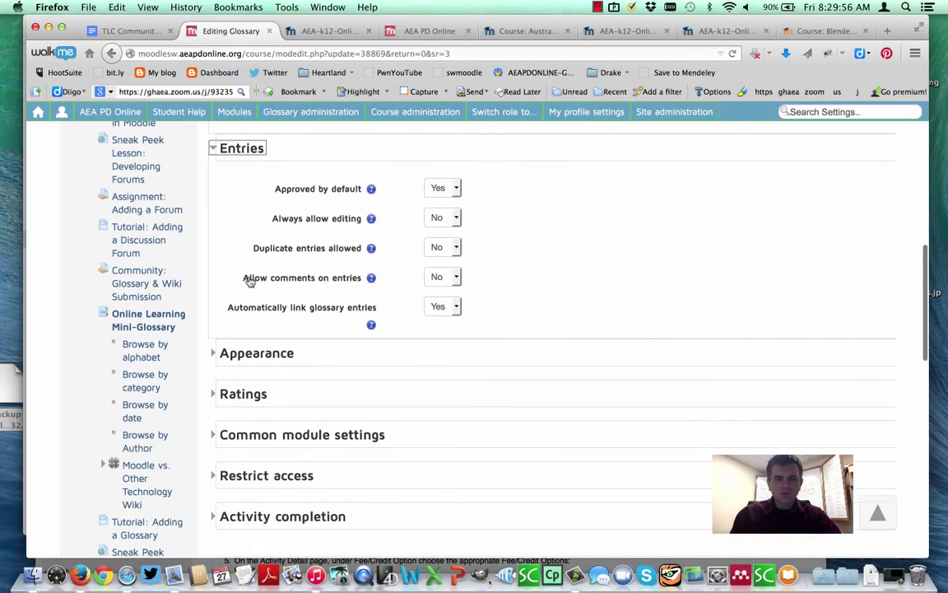
- Review the choices for Approved by default and Allow comments on entries without changing them
left_click(455, 188)
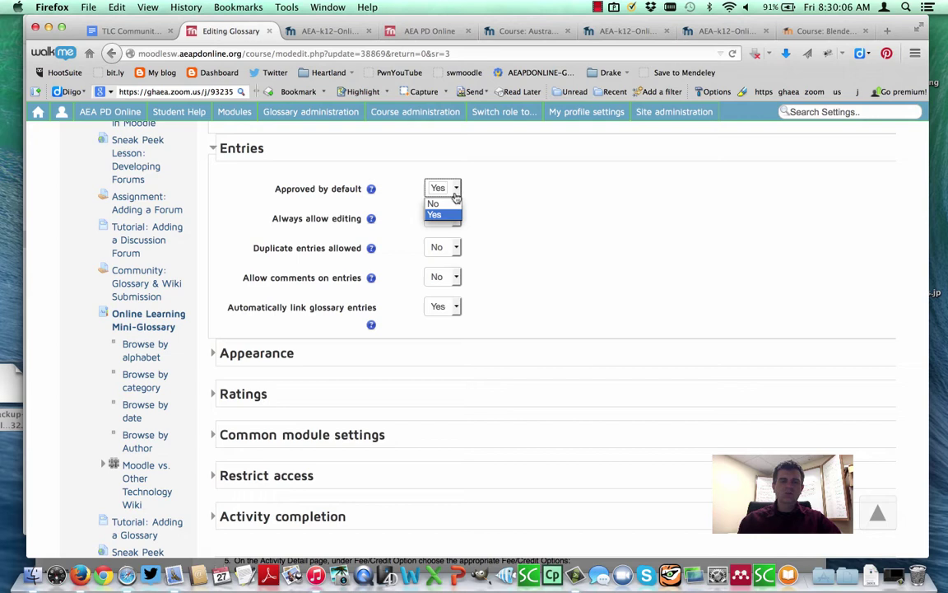
left_click(493, 211)
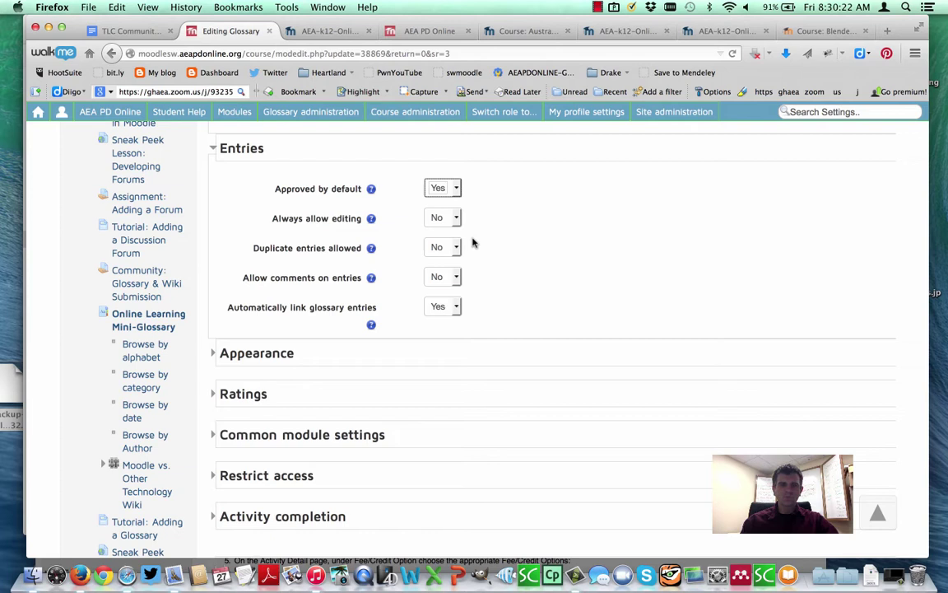
left_click(459, 278)
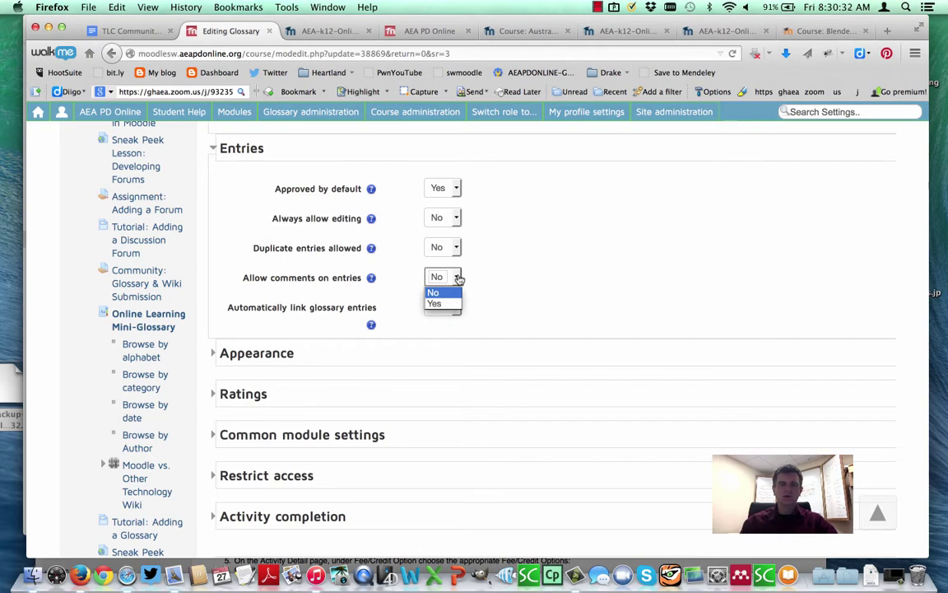
left_click(212, 396)
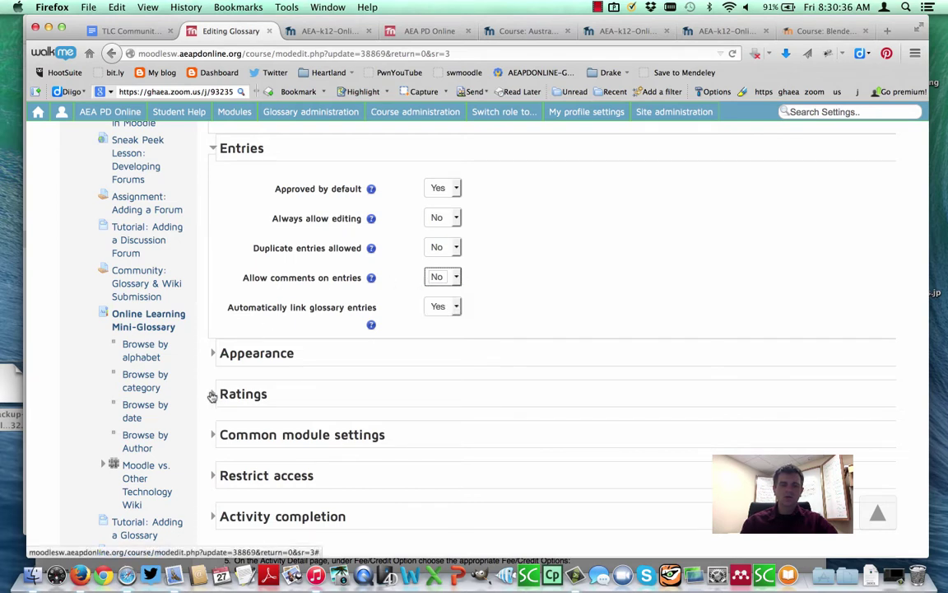
- Expand the glossary's Ratings section and review the rating roles, aggregate type, scale and date range options
left_click(212, 396)
scroll(276, 407, "down", 1)
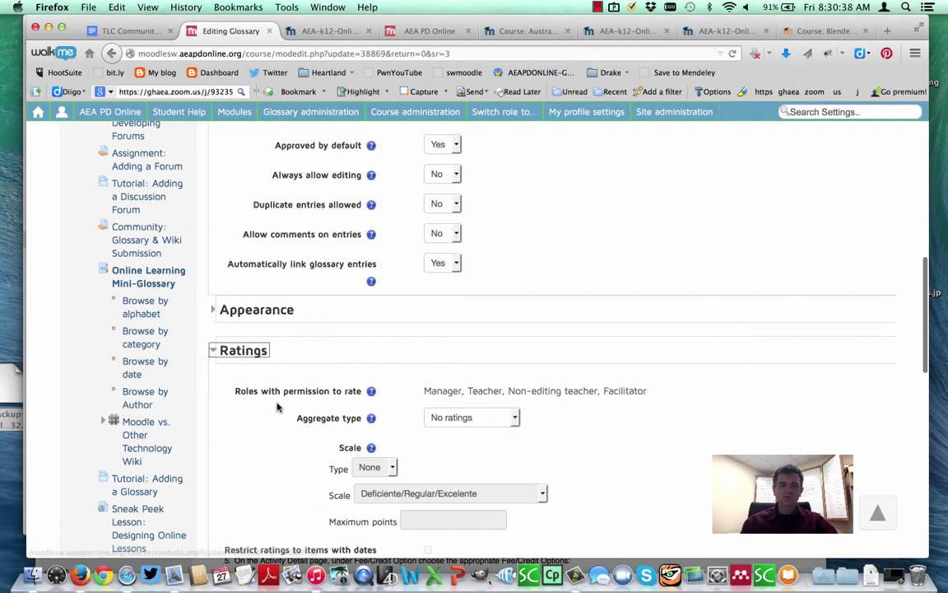
scroll(277, 407, "down", 2)
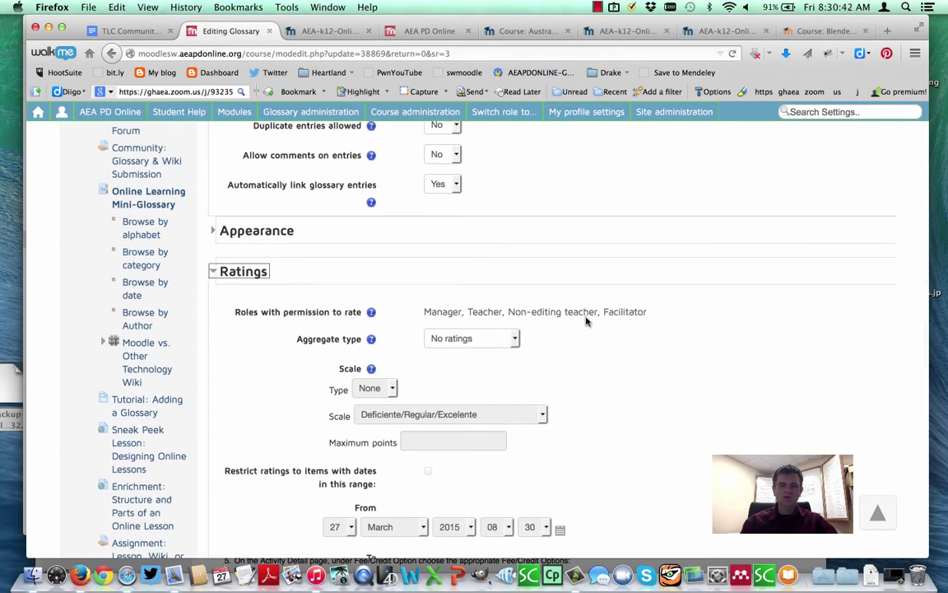
scroll(588, 366, "down", 1)
scroll(588, 366, "down", 2)
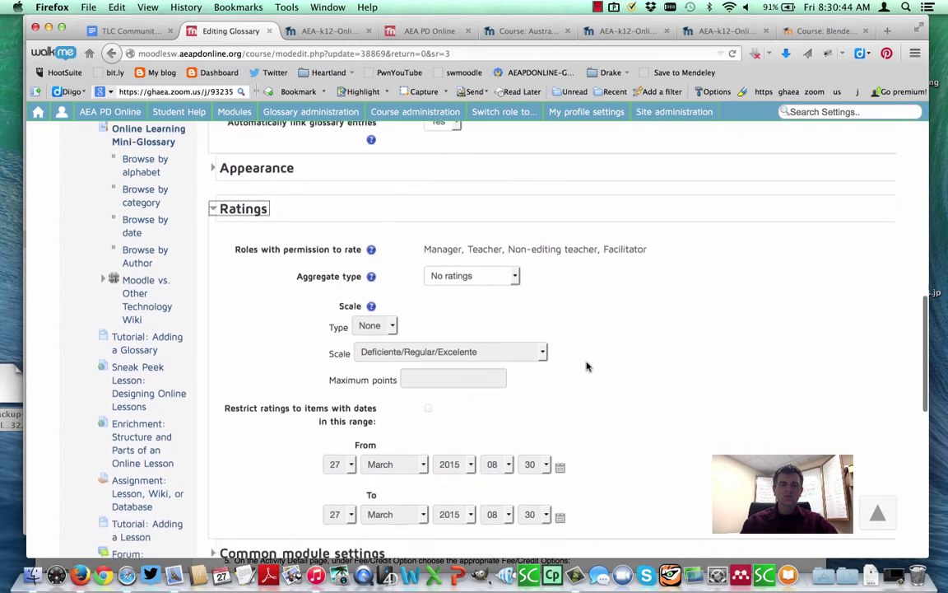
- Go back to the Entries section and review the choices for Automatically link glossary entries, keeping the current setting
scroll(588, 367, "up", 8)
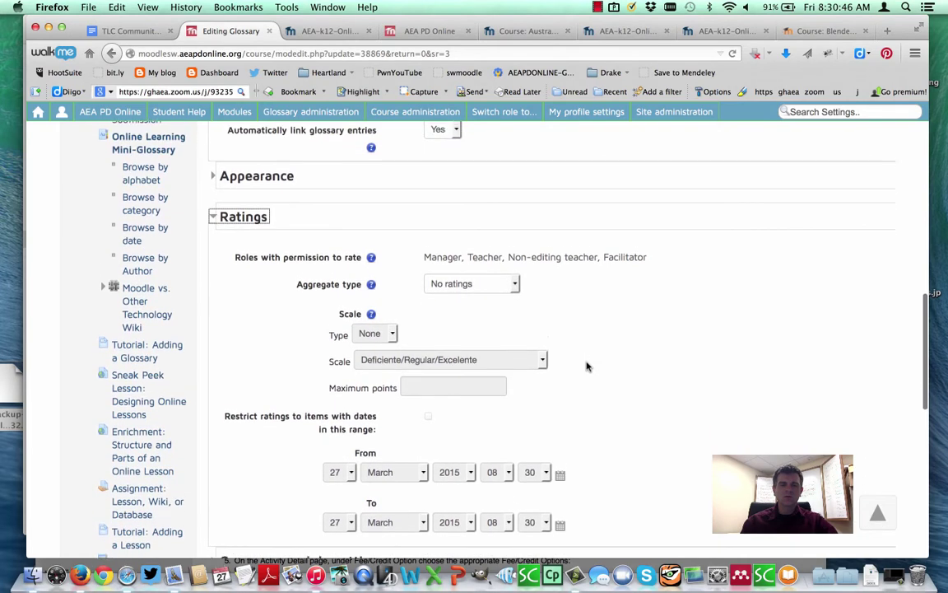
scroll(587, 366, "up", 2)
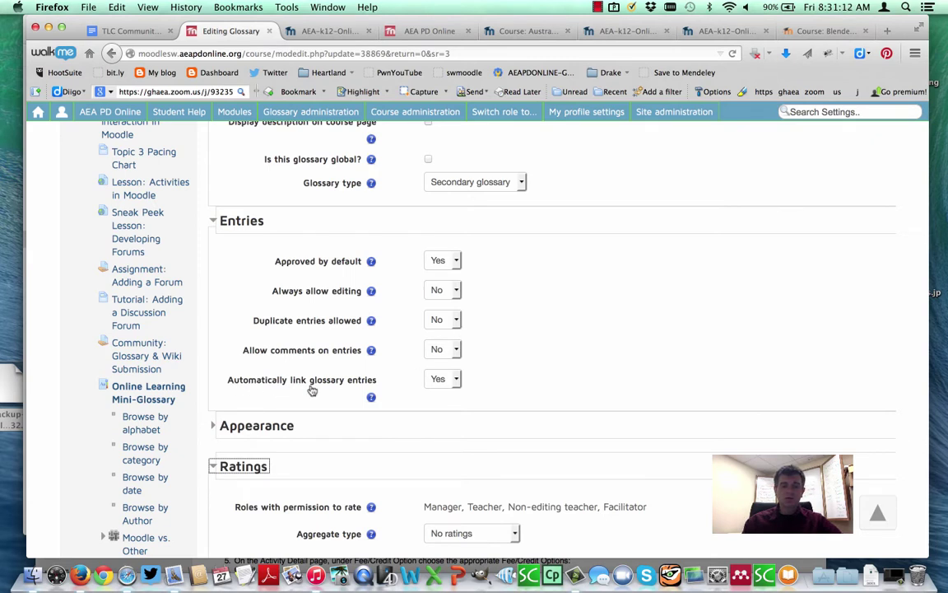
left_click(458, 382)
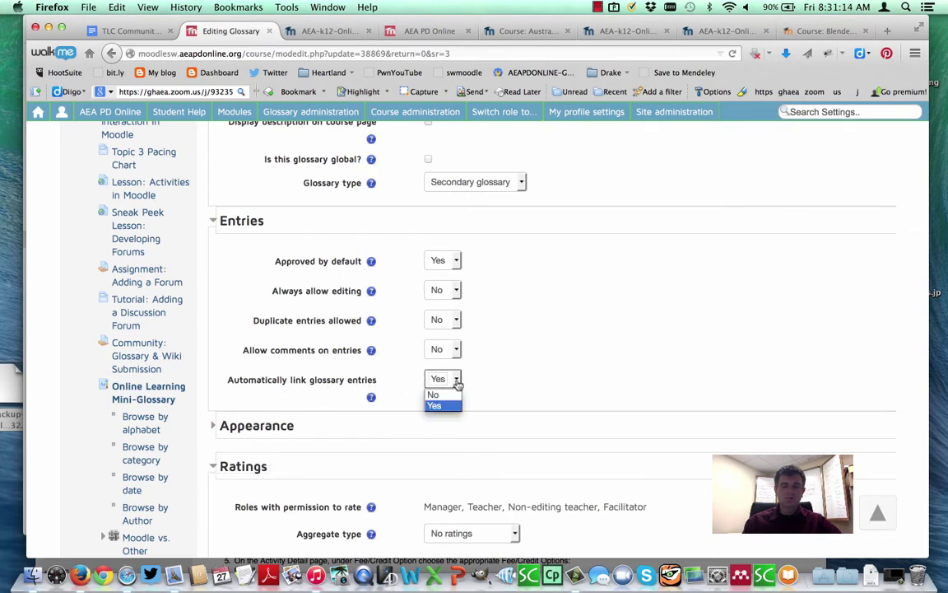
left_click(458, 383)
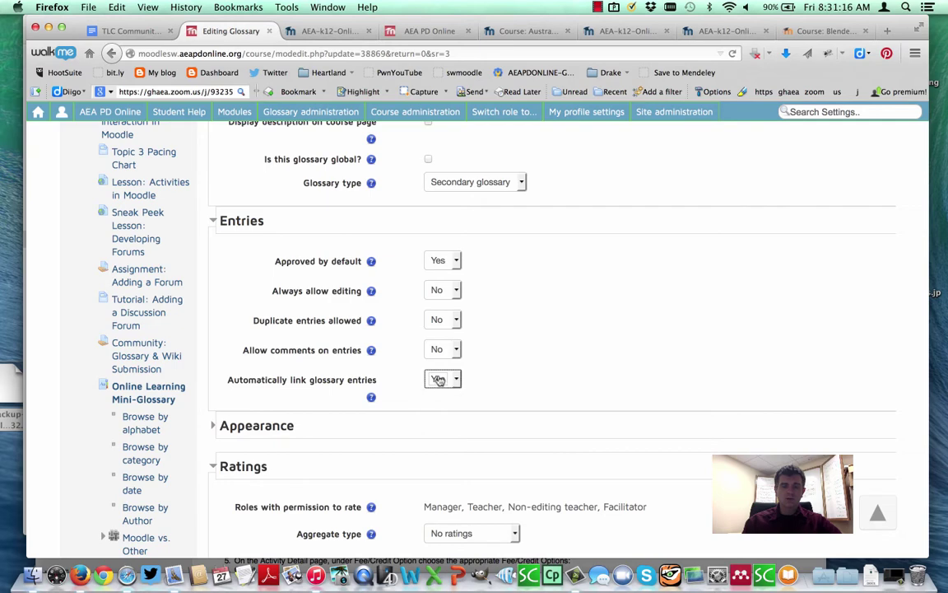
- Return to the Topic 3: Adding Interaction in Moodle page and highlight the word "Moodle" in the first introductory sentence
scroll(504, 377, "up", 1)
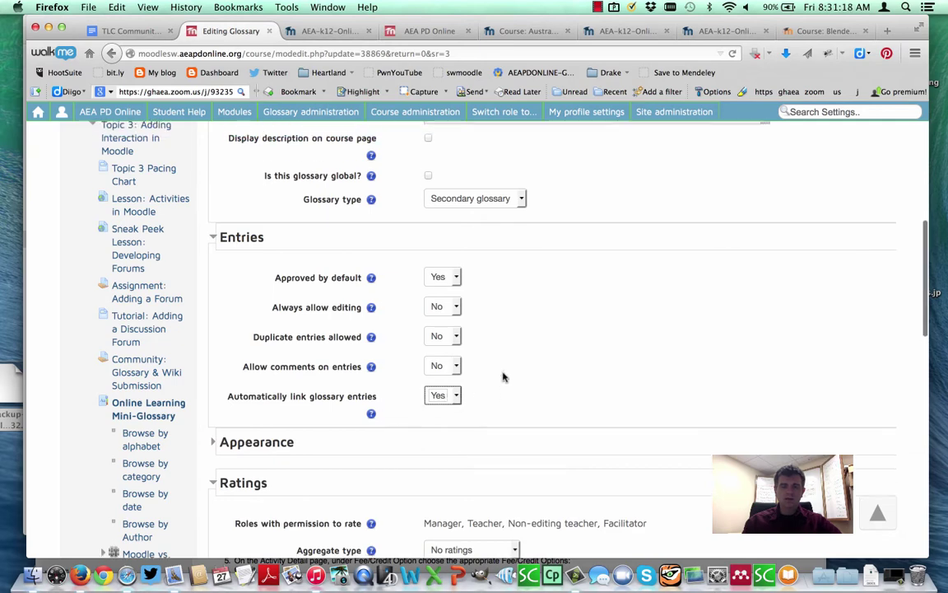
scroll(504, 377, "up", 15)
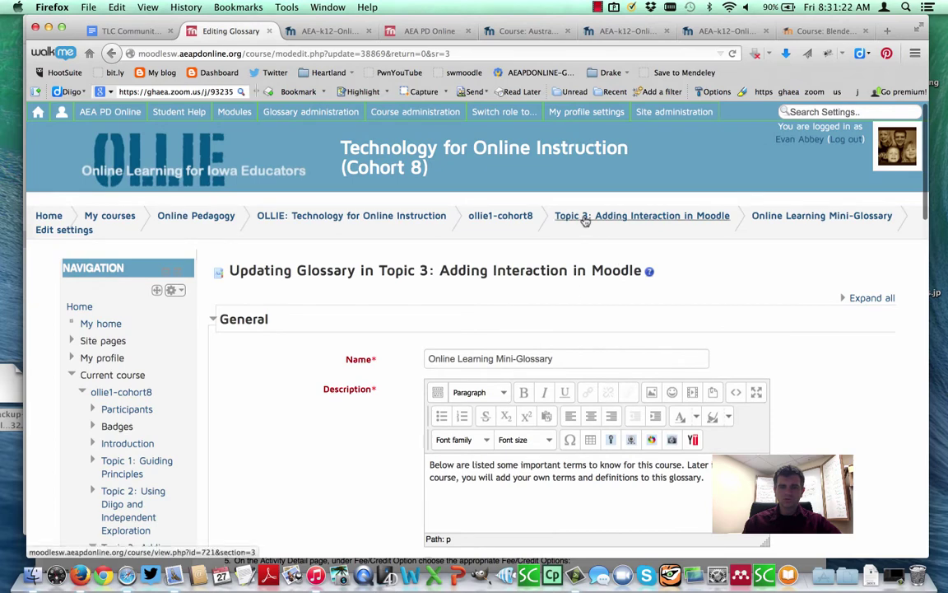
left_click(584, 220)
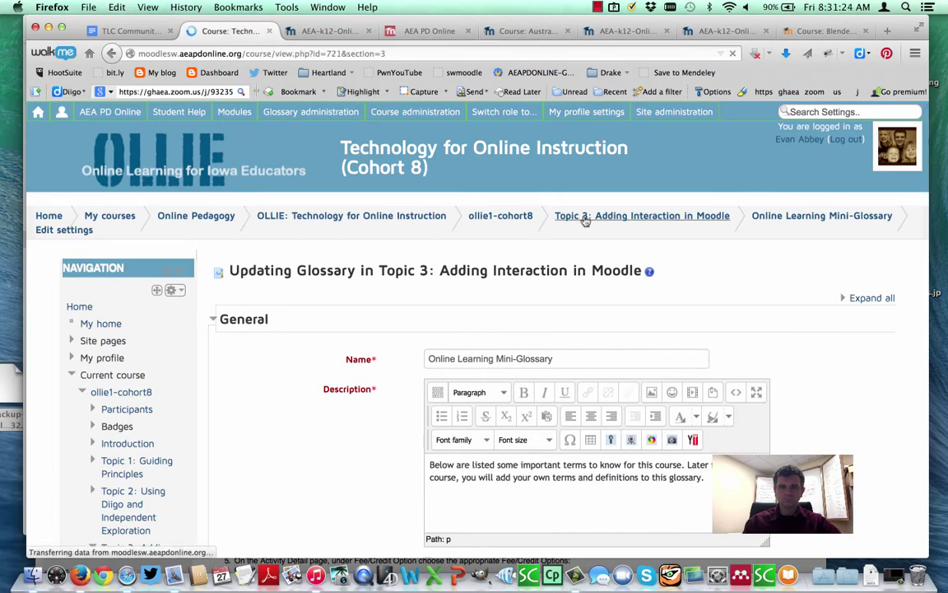
scroll(295, 503, "down", 1)
scroll(296, 504, "down", 3)
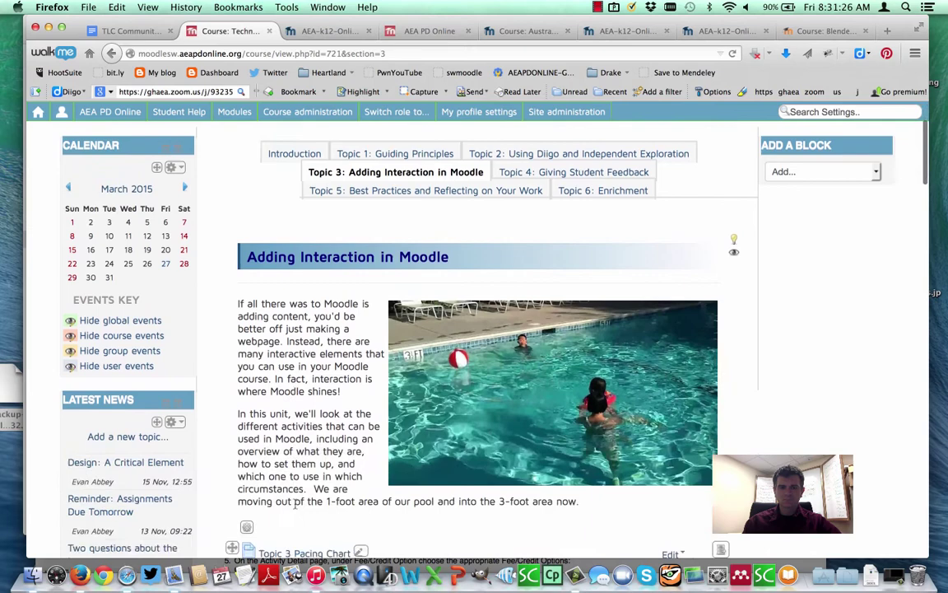
scroll(295, 504, "down", 1)
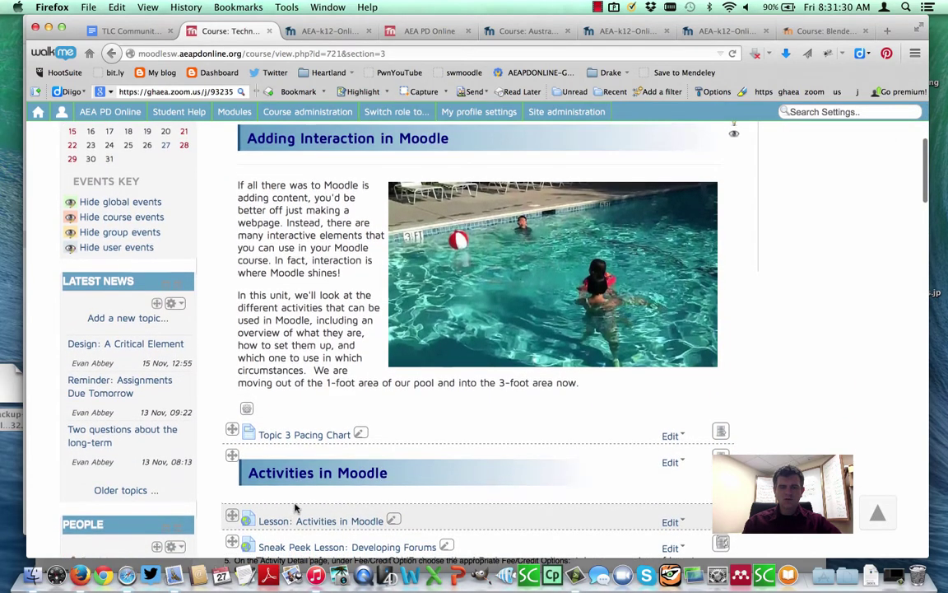
scroll(295, 508, "down", 1)
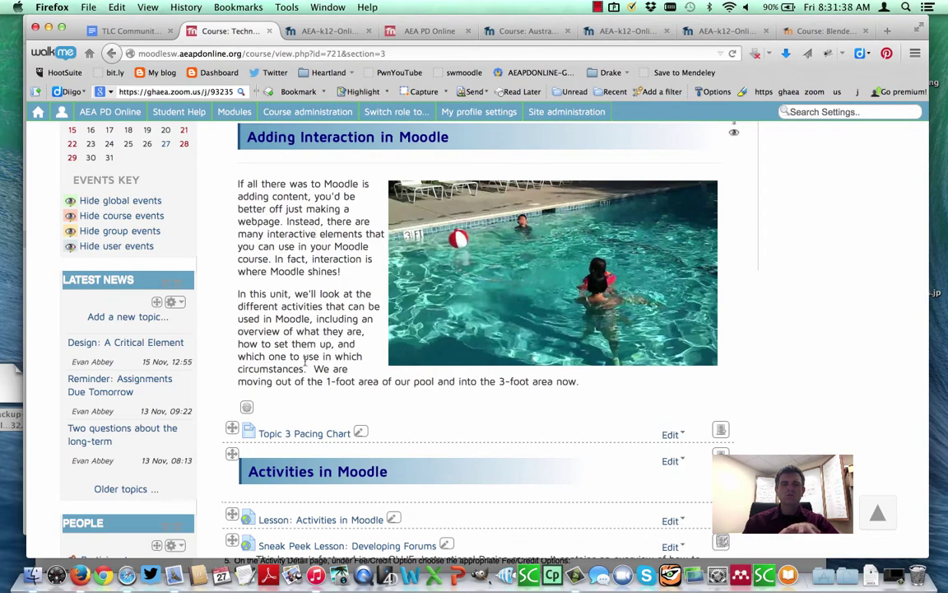
double_click(340, 184)
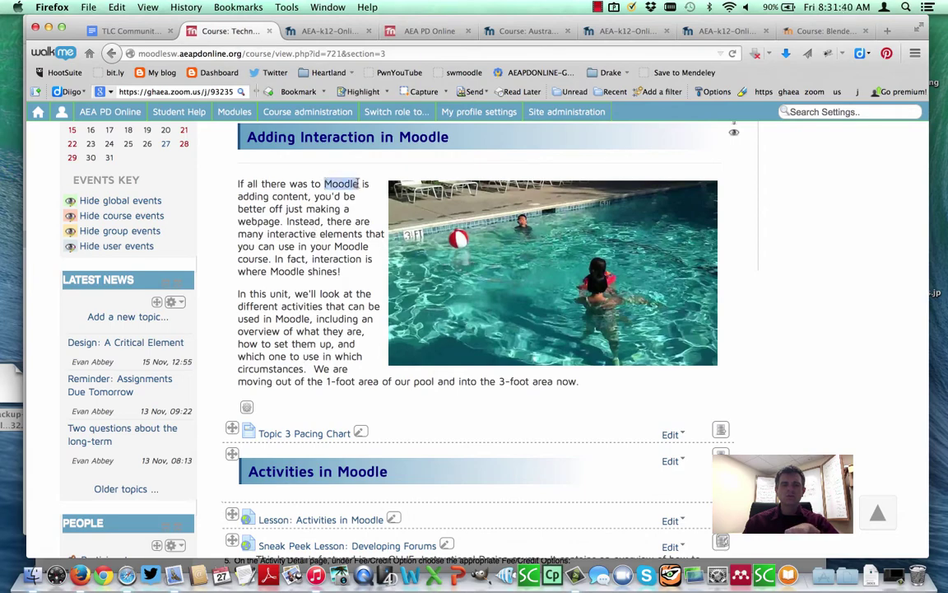
- Start a new Online Learning Mini-Glossary entry with the concept "Moodle" and the definition "Learning Management System, Open Source"
scroll(308, 328, "down", 5)
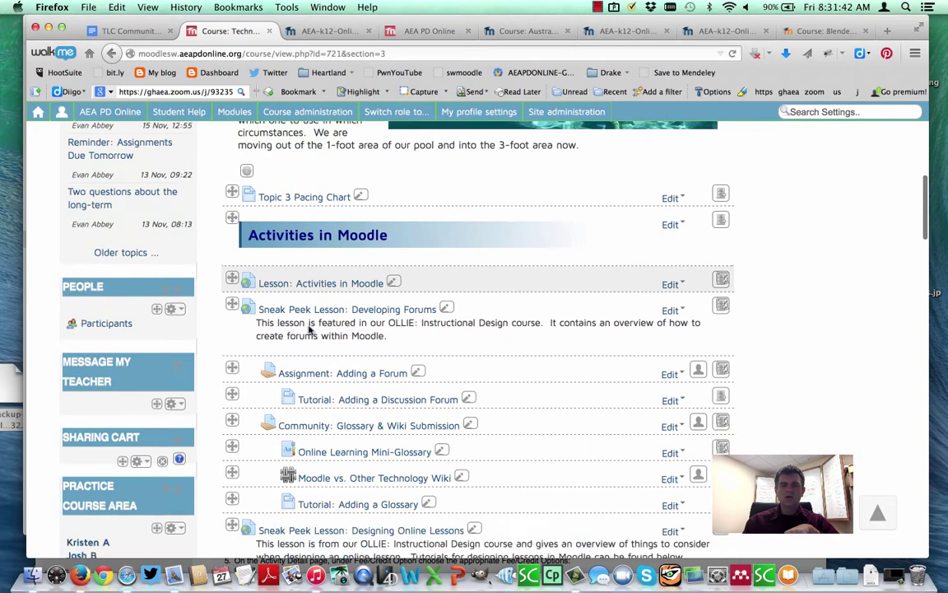
left_click(321, 446)
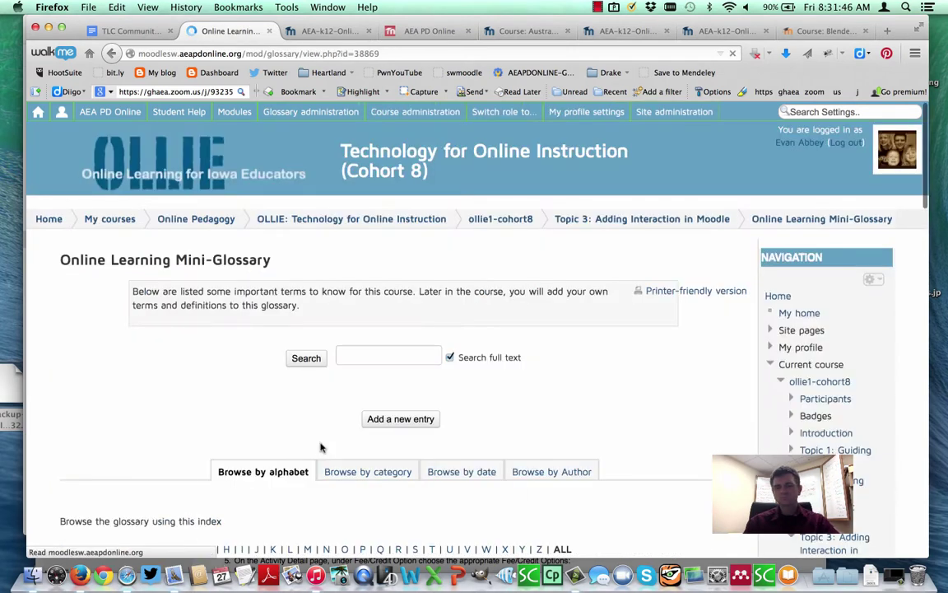
left_click(400, 422)
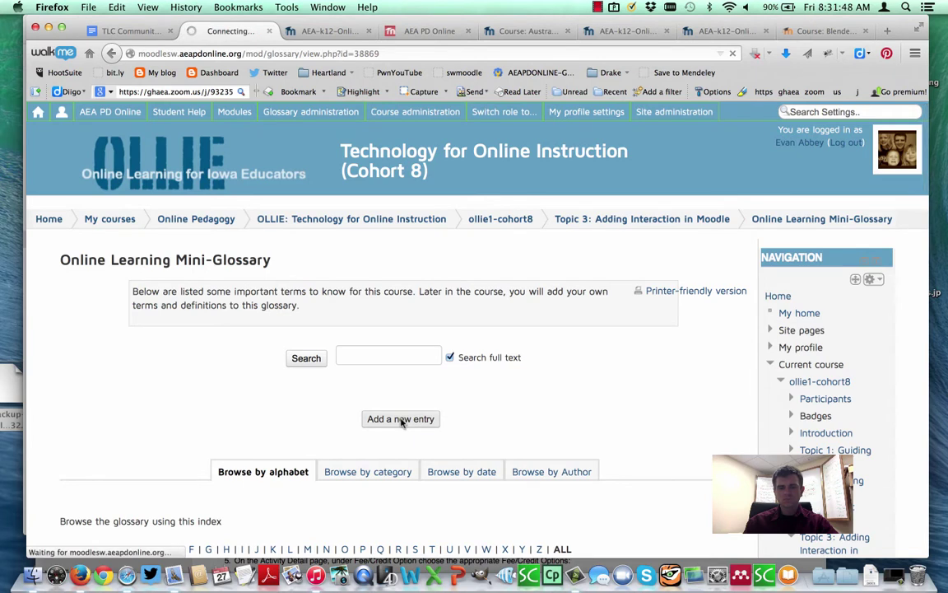
left_click(320, 423)
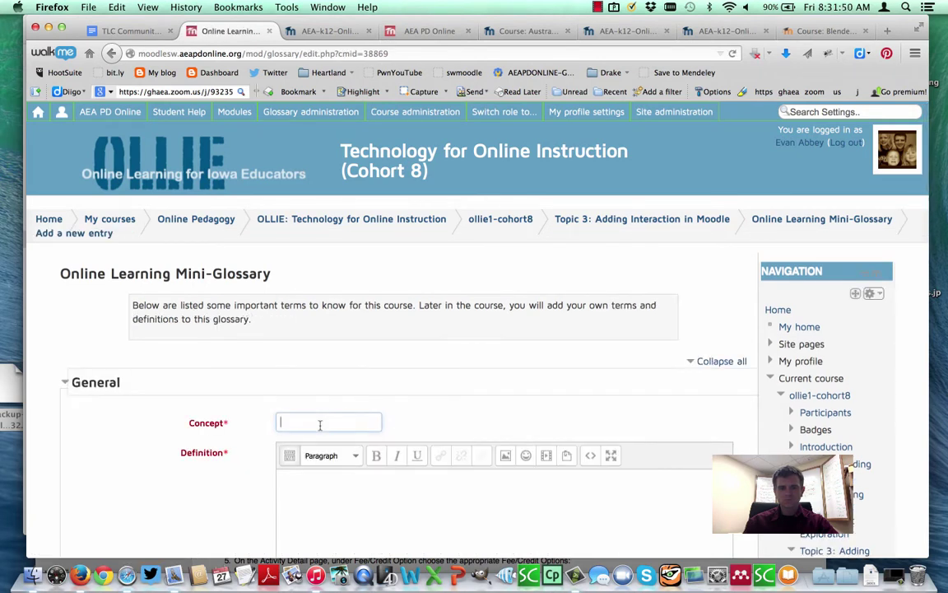
type("Moodle")
left_click(321, 492)
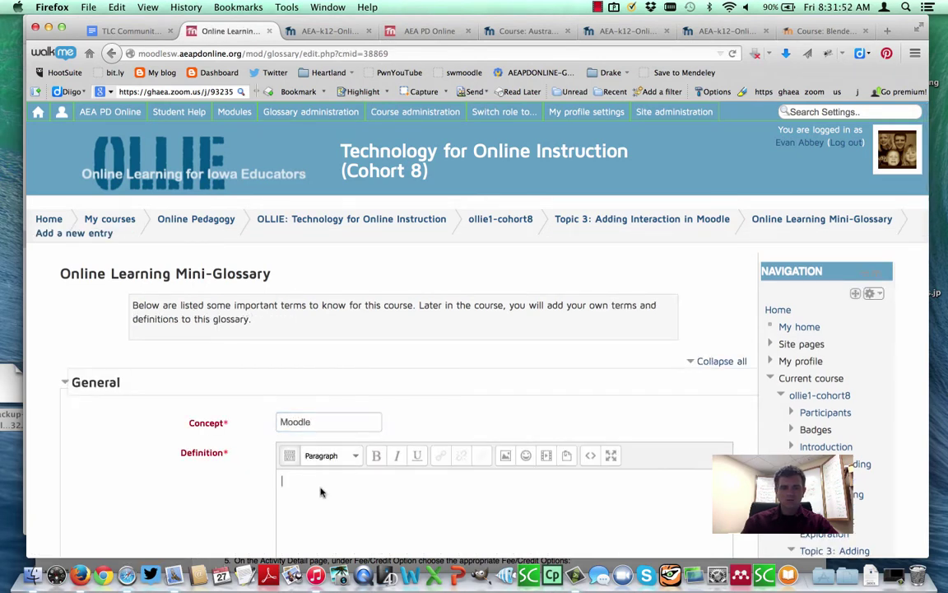
type("Le")
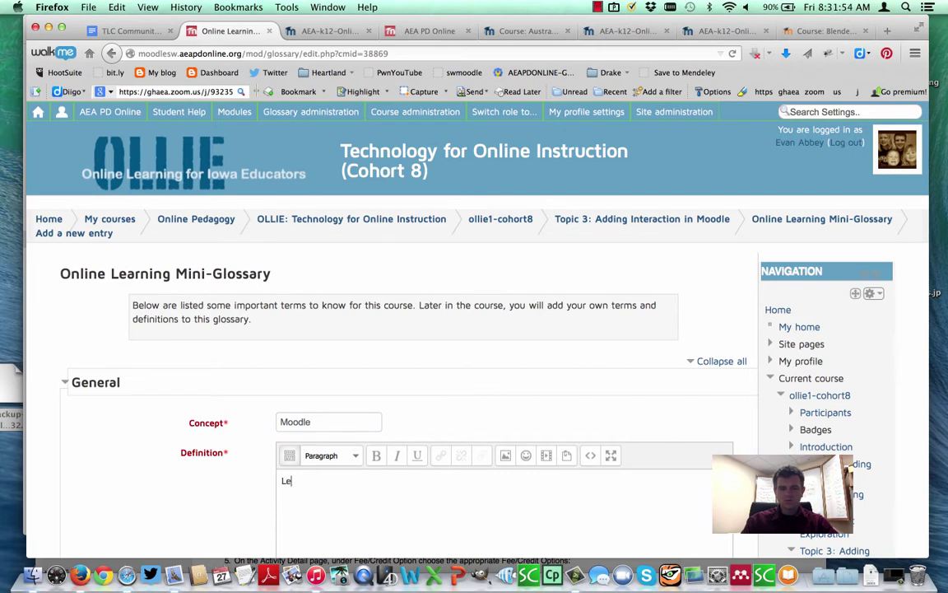
type("arning Management System")
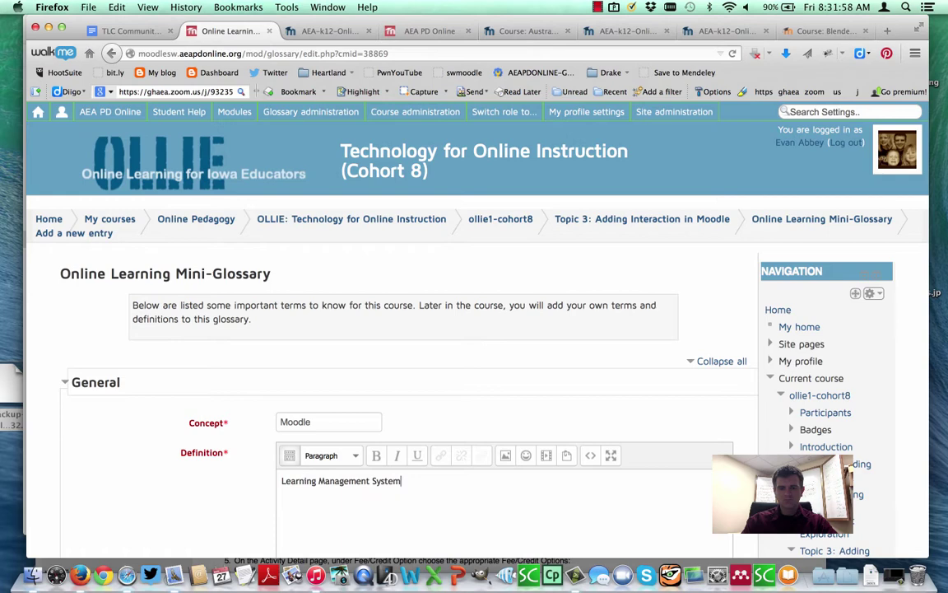
type(", Open Source")
- Turn on automatic linking for the Moodle entry and save it
scroll(474, 329, "down", 5)
scroll(474, 330, "down", 5)
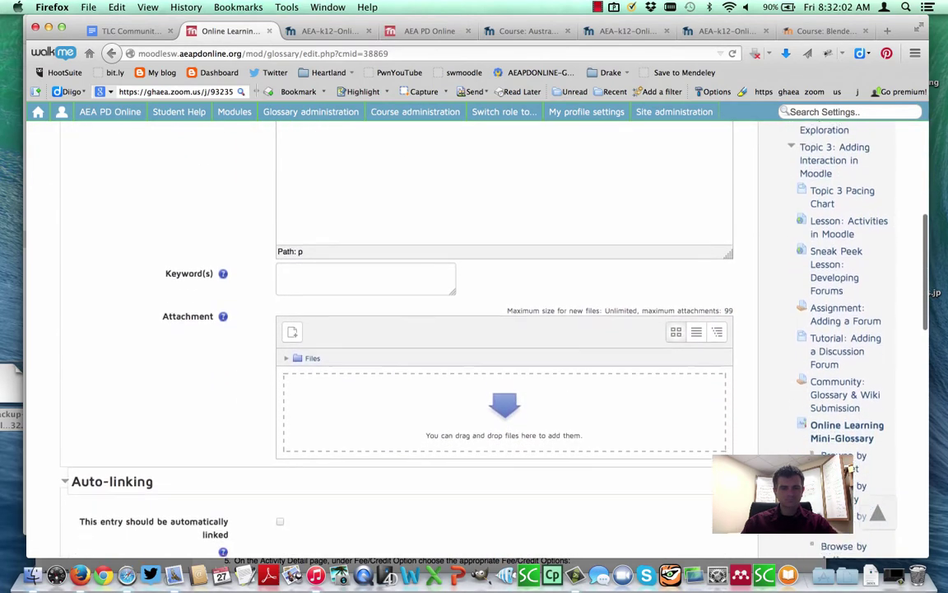
scroll(474, 329, "down", 2)
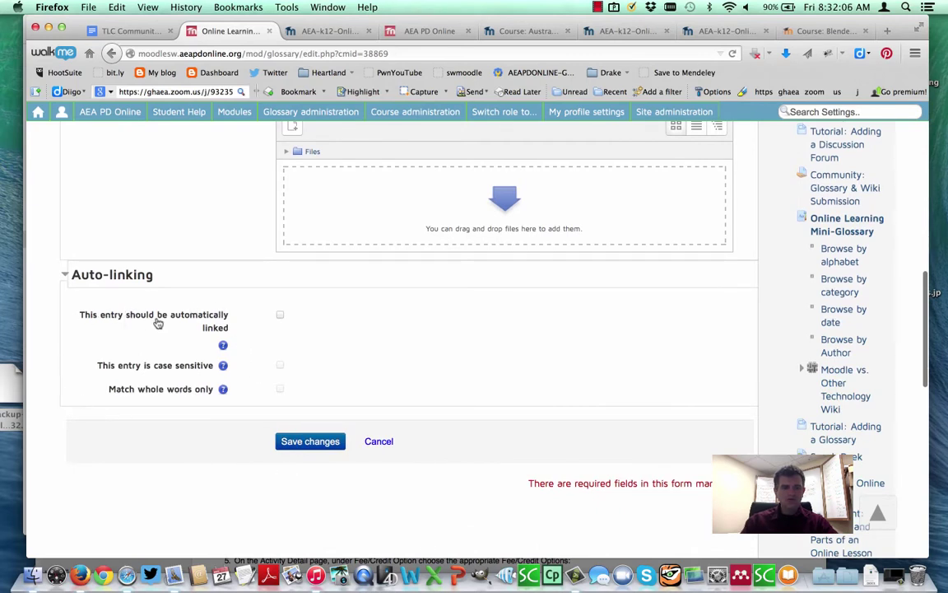
left_click(279, 316)
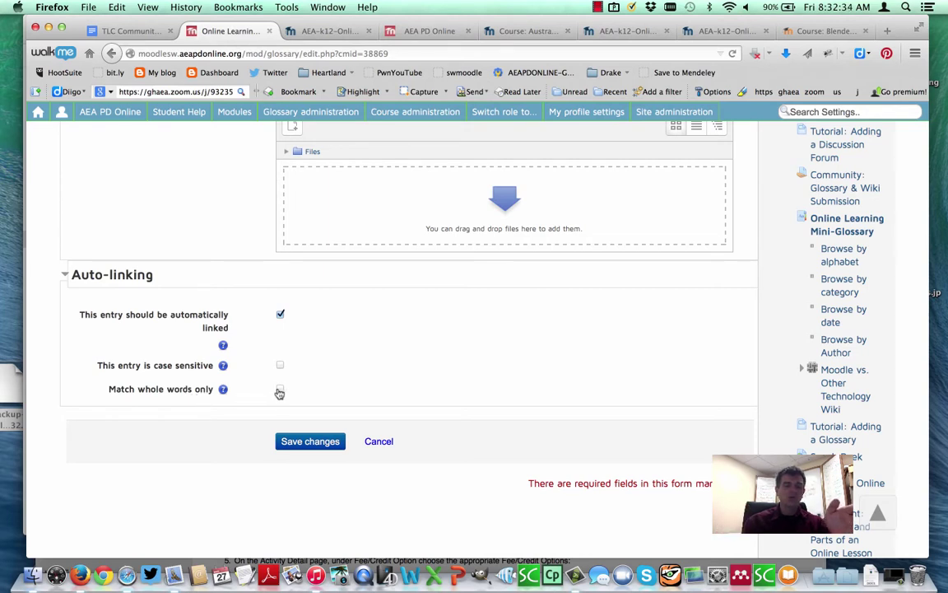
left_click(296, 444)
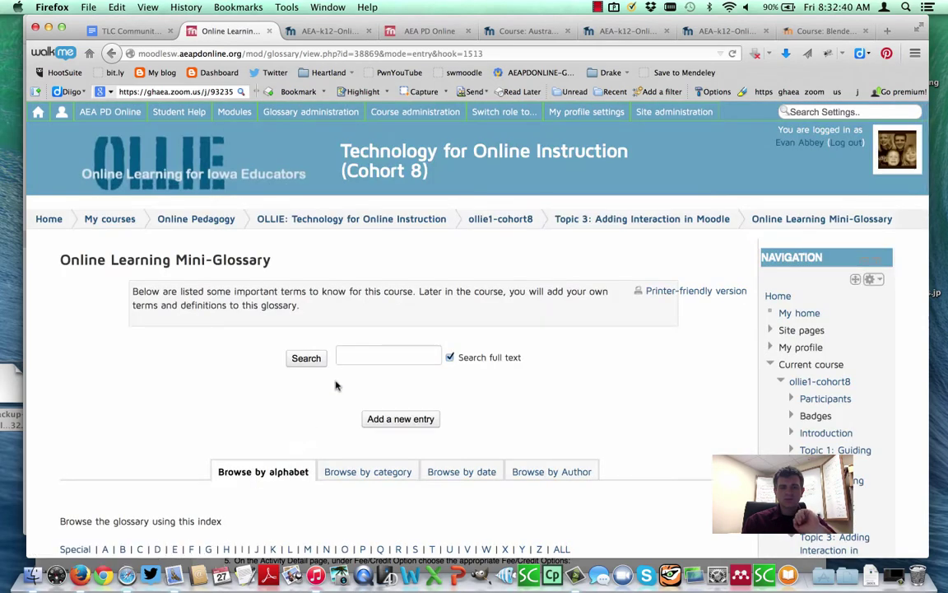
- Return to the Topic 3: Adding Interaction in Moodle page, view the definition of the linked word "Moodle" in the first sentence, and close it
left_click(581, 219)
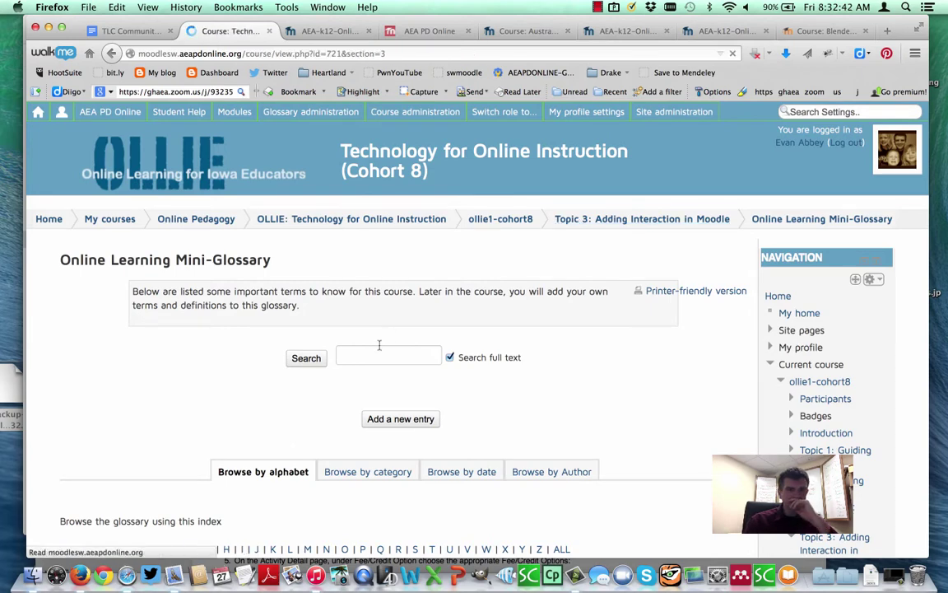
scroll(359, 358, "down", 2)
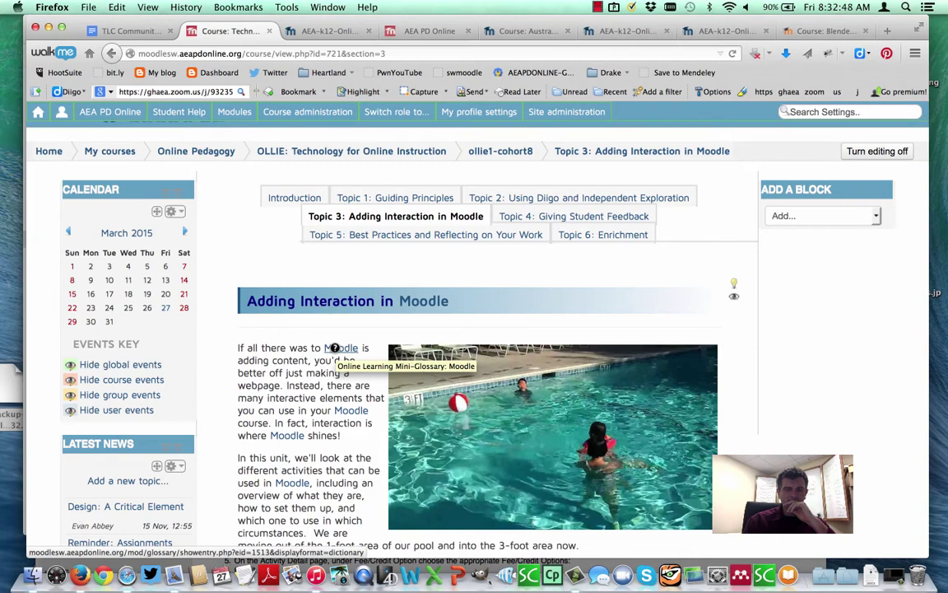
left_click(335, 348)
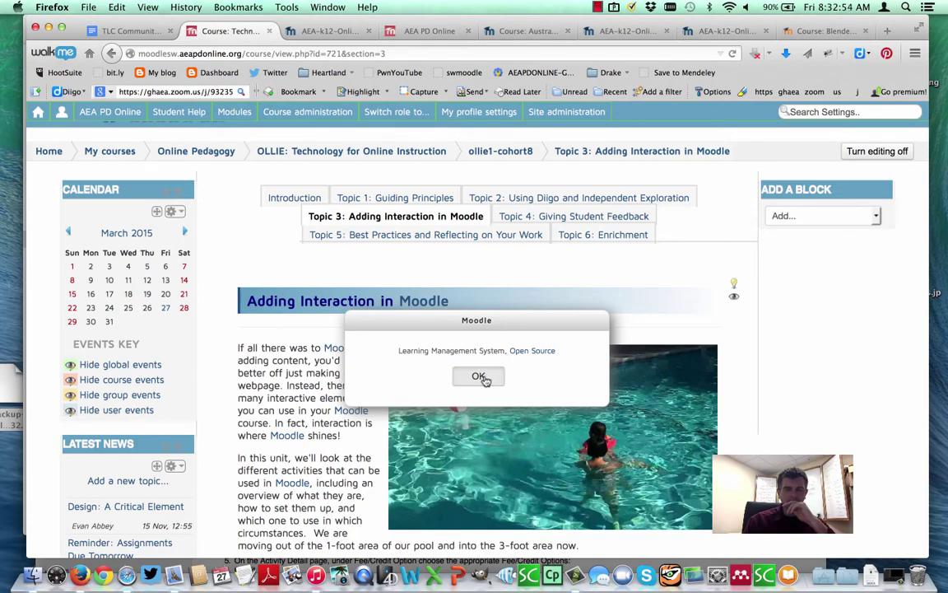
left_click(482, 377)
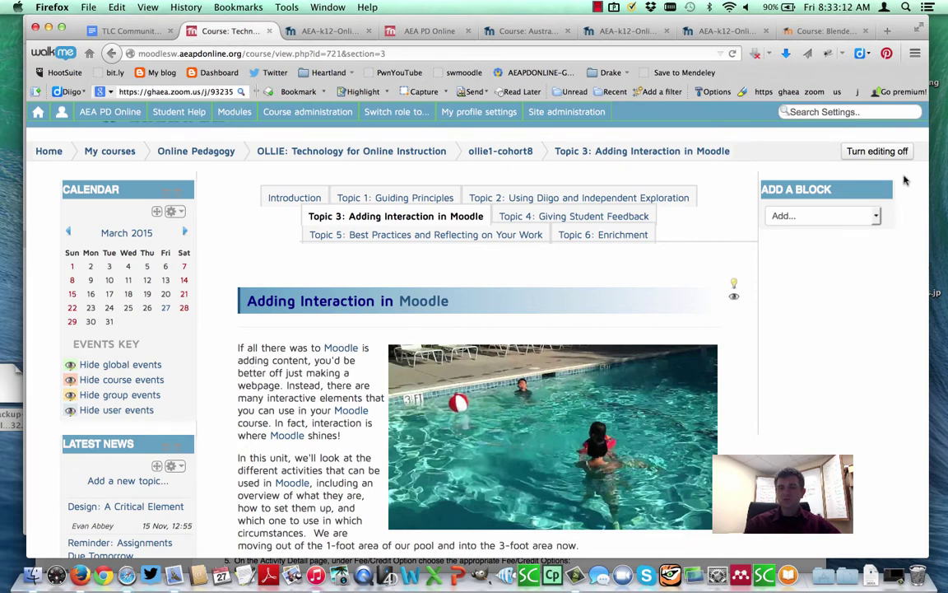
- Add a Random glossary entry block to the Topic 3 page
left_click(791, 217)
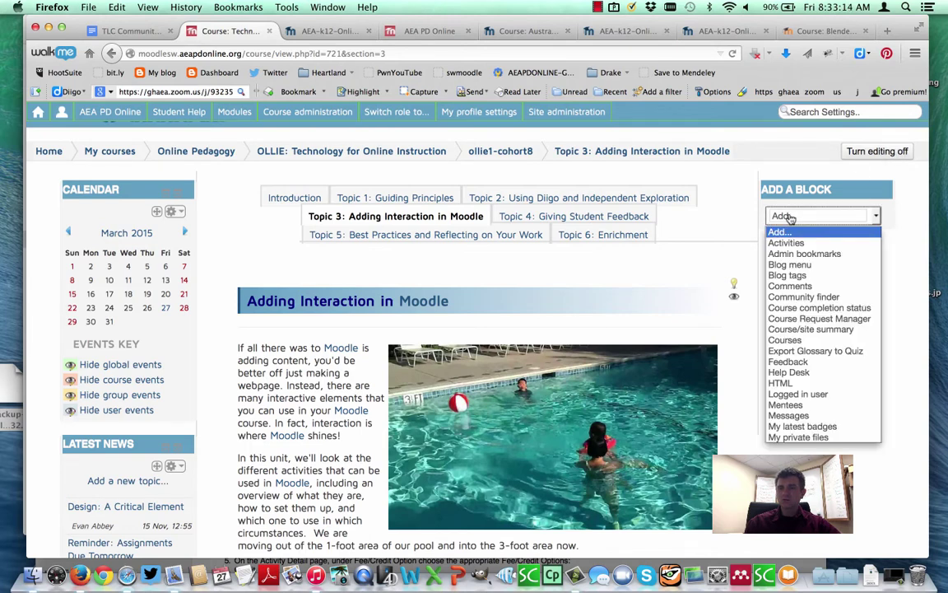
scroll(811, 404, "down", 5)
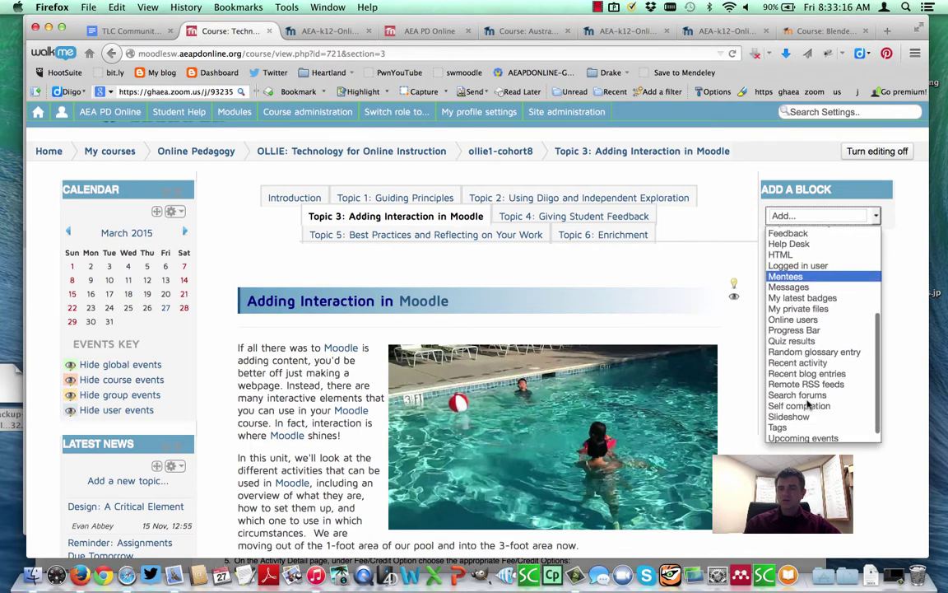
left_click(814, 340)
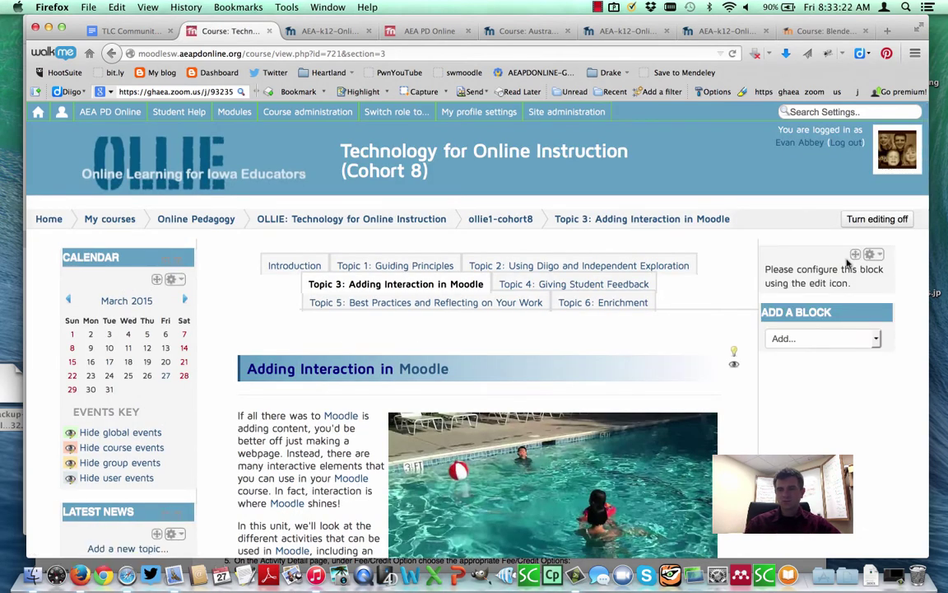
- Configure the Random glossary entry block to take entries from Online Learning Mini-Glossary, with 1 day before a new entry is chosen
left_click(870, 255)
left_click(854, 286)
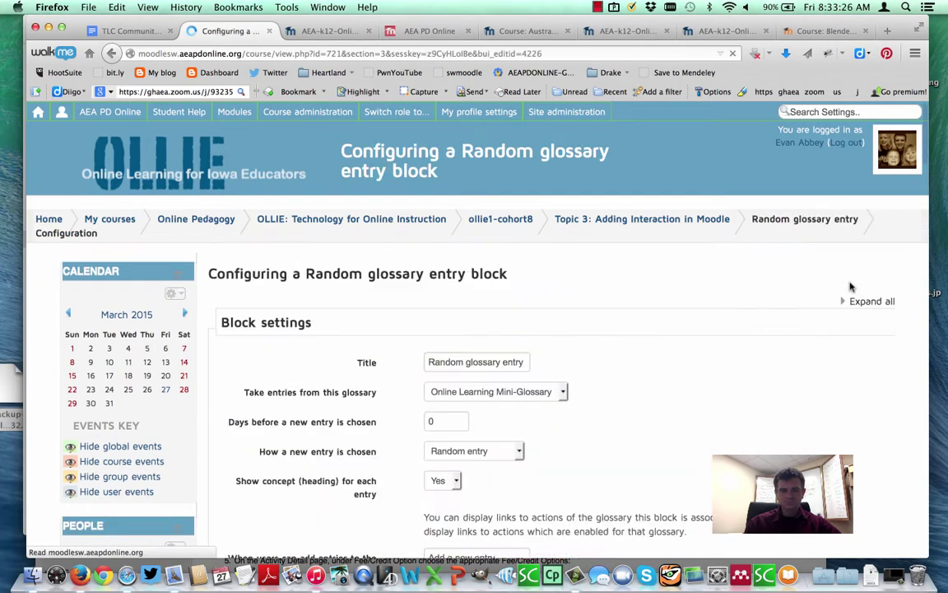
scroll(683, 360, "down", 5)
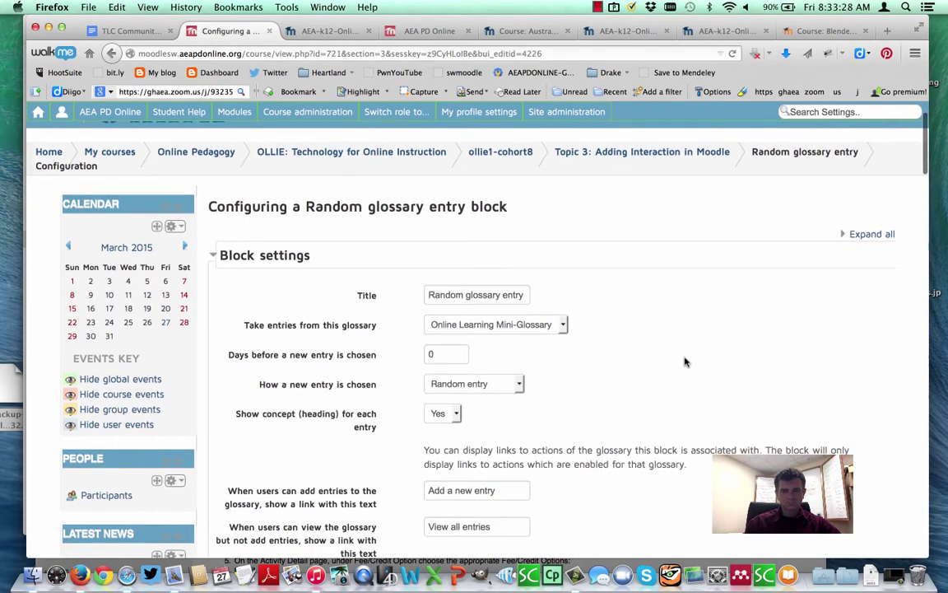
left_click(511, 247)
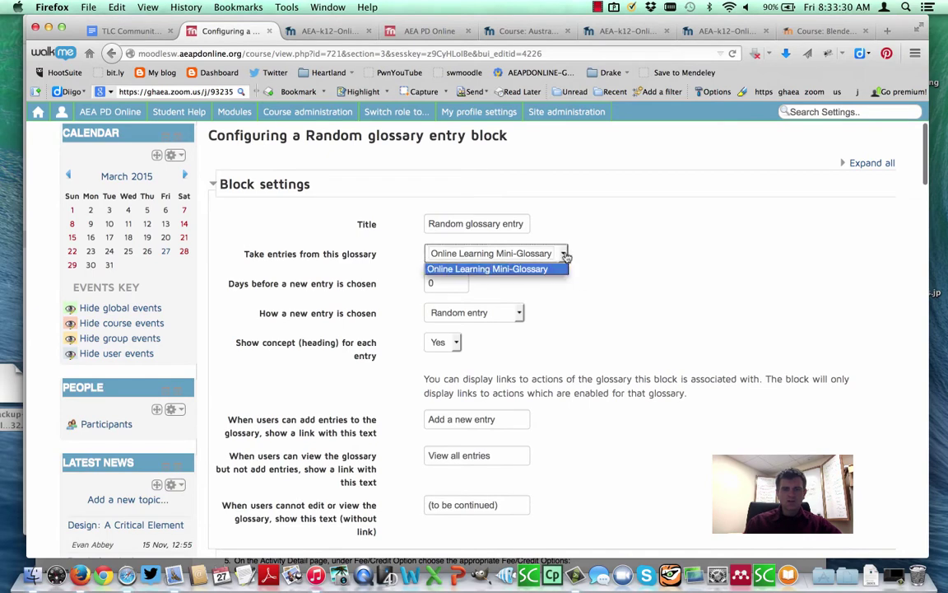
left_click(508, 269)
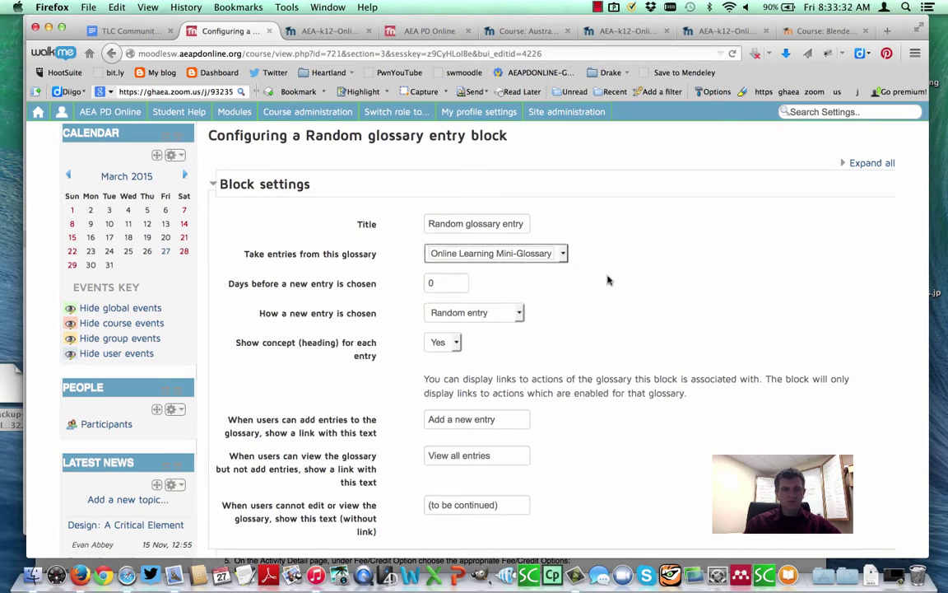
scroll(588, 310, "down", 2)
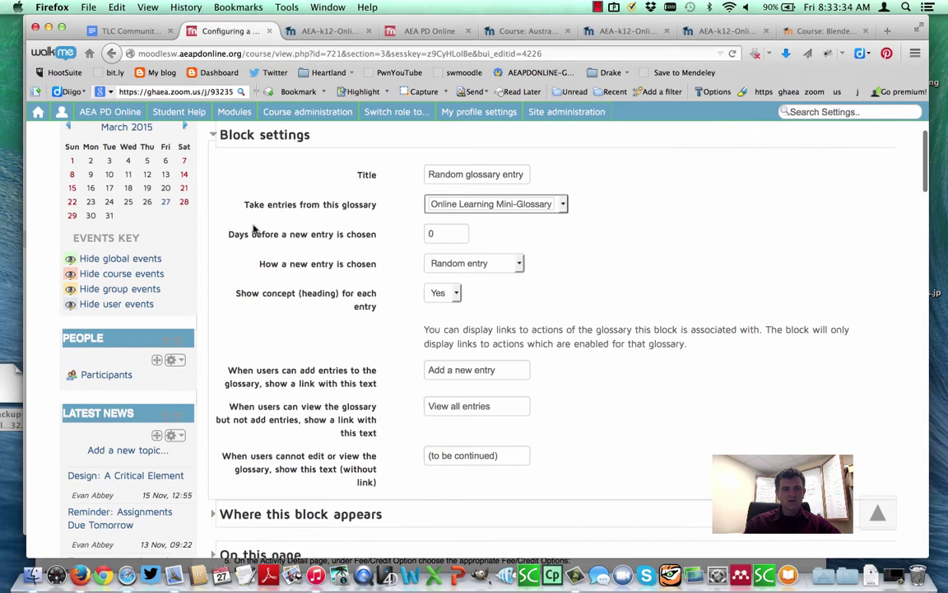
key("Tab")
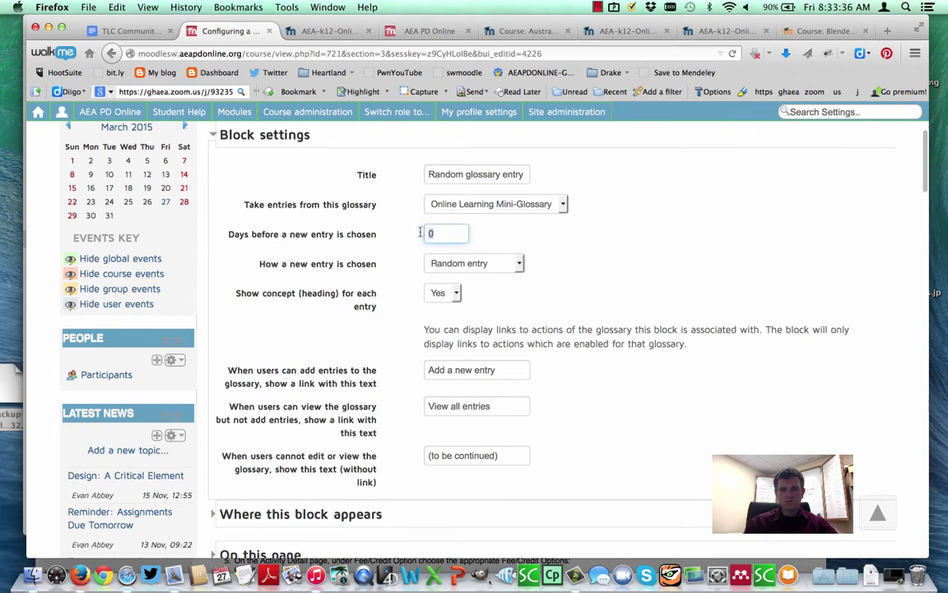
type("1")
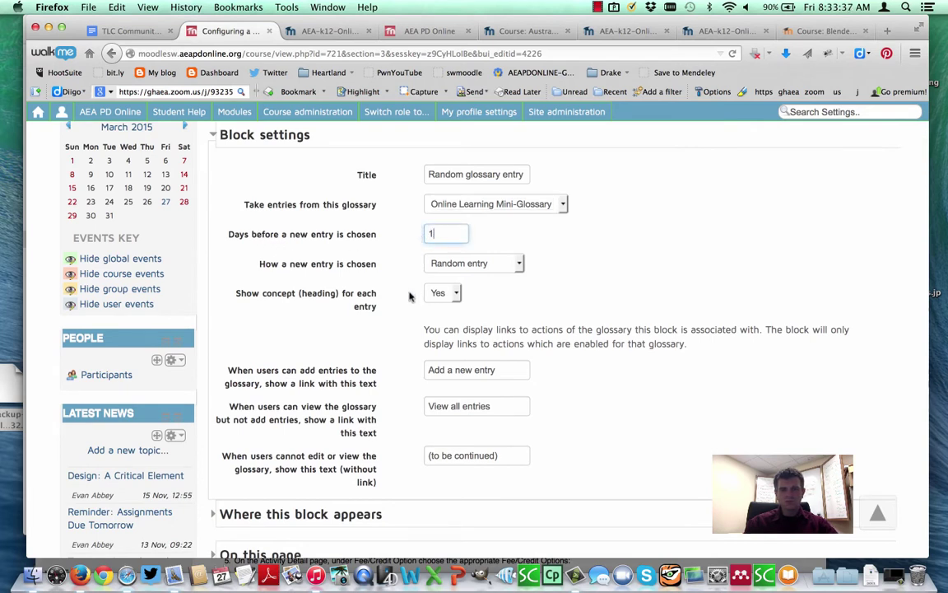
- Review how a new entry is chosen, keep Random entry, and save the block's configuration
left_click(521, 265)
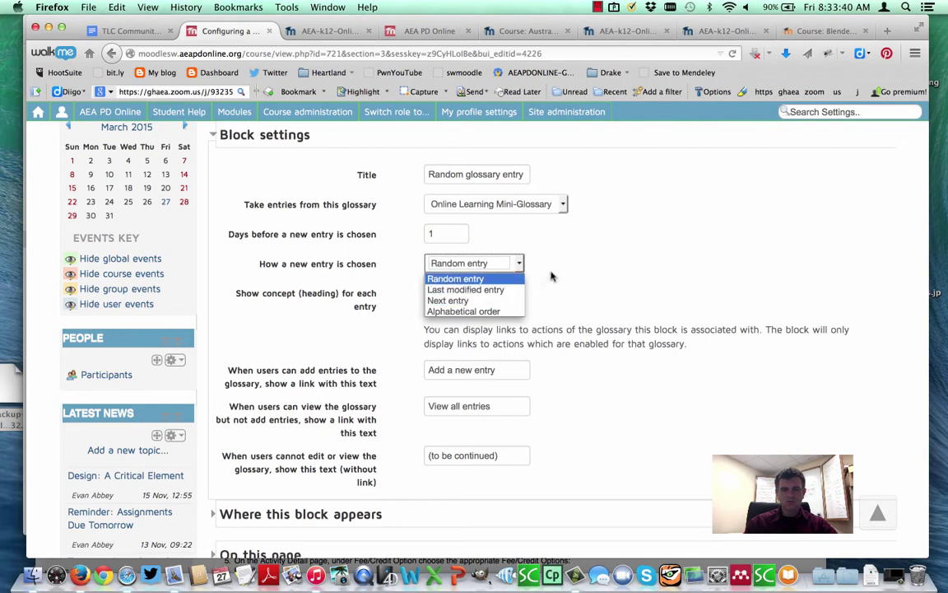
left_click(555, 272)
scroll(548, 289, "down", 3)
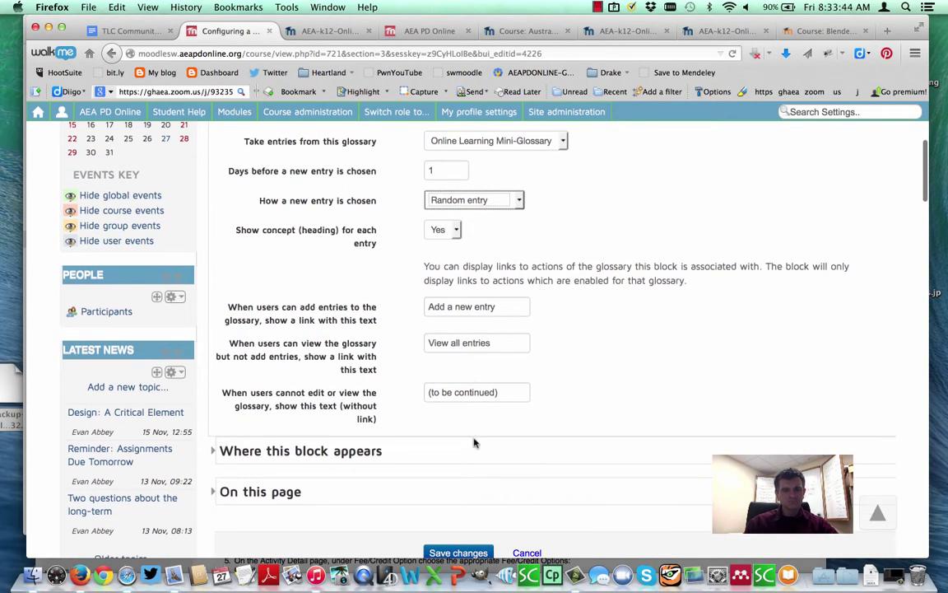
scroll(474, 443, "down", 3)
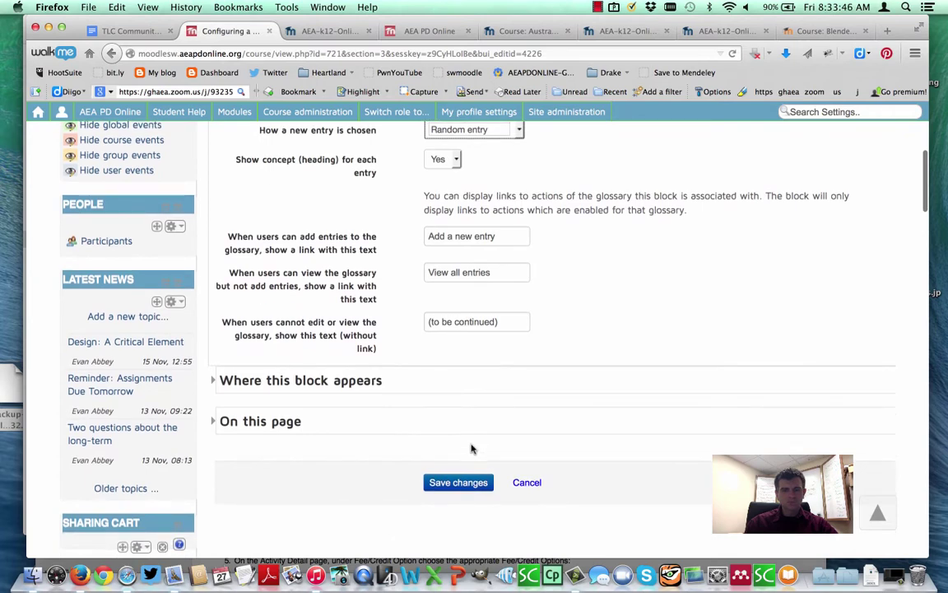
left_click(457, 482)
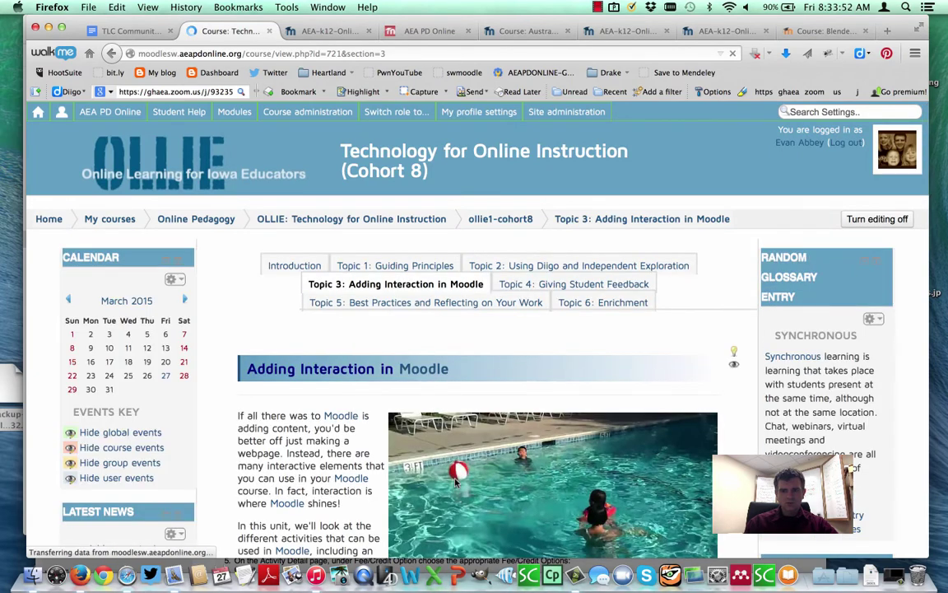
- Add an Export Glossary to Quiz block to the Topic 3 page
scroll(600, 411, "down", 2)
scroll(601, 412, "down", 1)
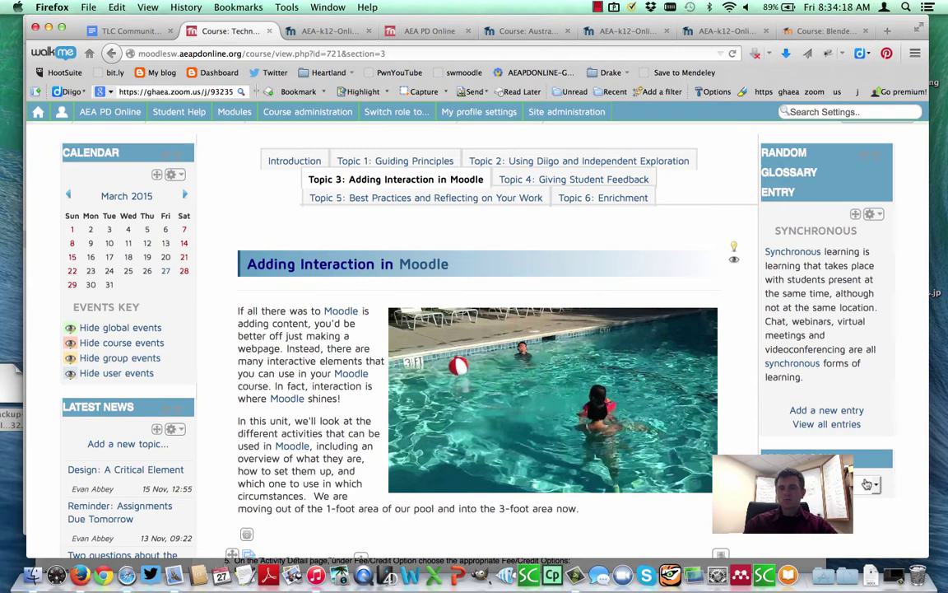
scroll(778, 435, "down", 2)
left_click(844, 407)
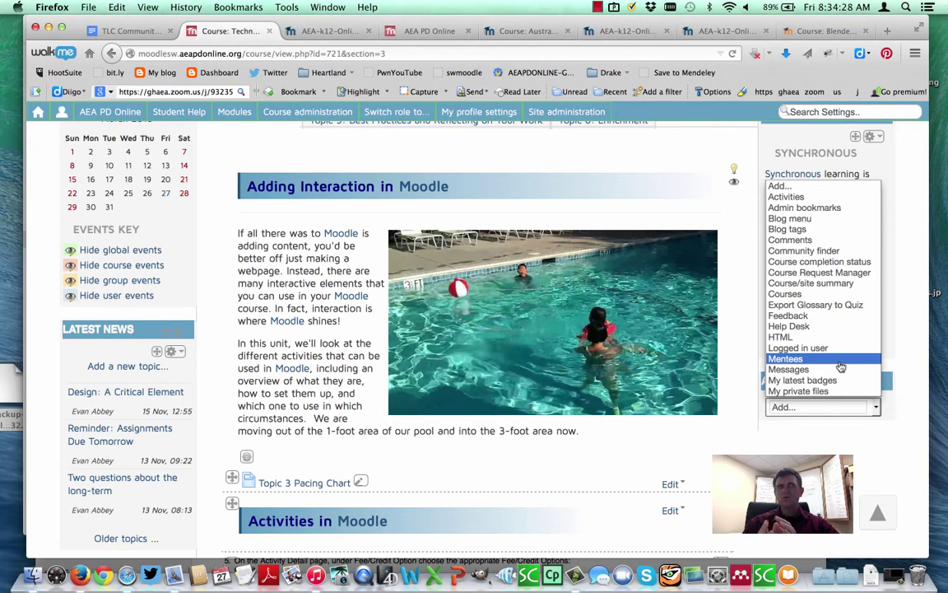
left_click(829, 306)
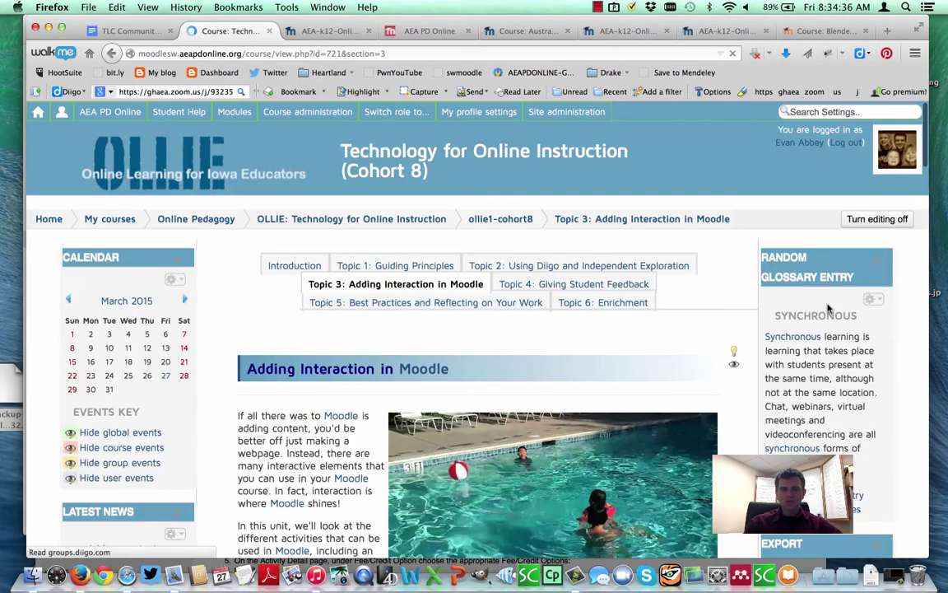
- Configure the Export Glossary to Quiz block to export all entries from Online Learning Mini-Glossary
scroll(751, 449, "down", 5)
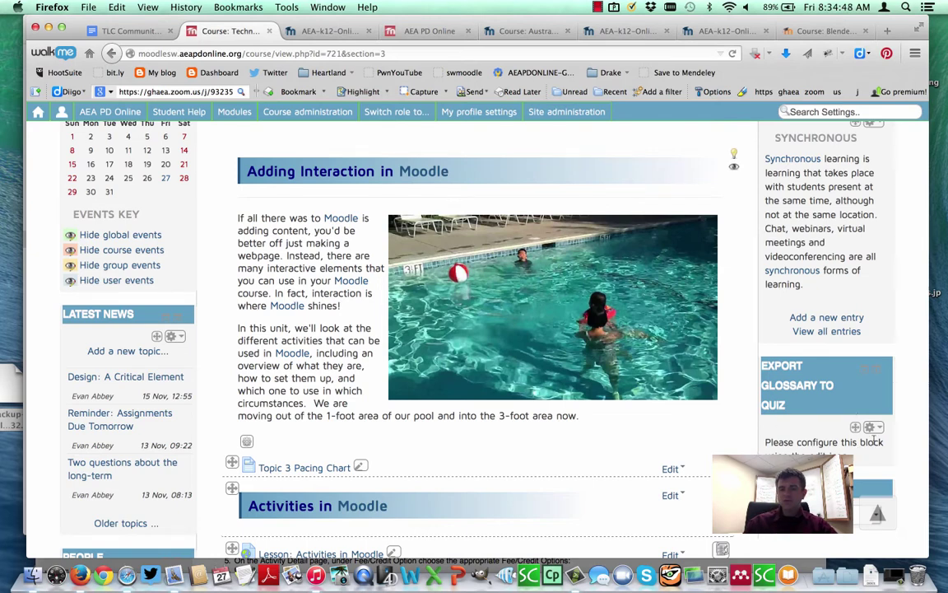
left_click(871, 427)
left_click(849, 413)
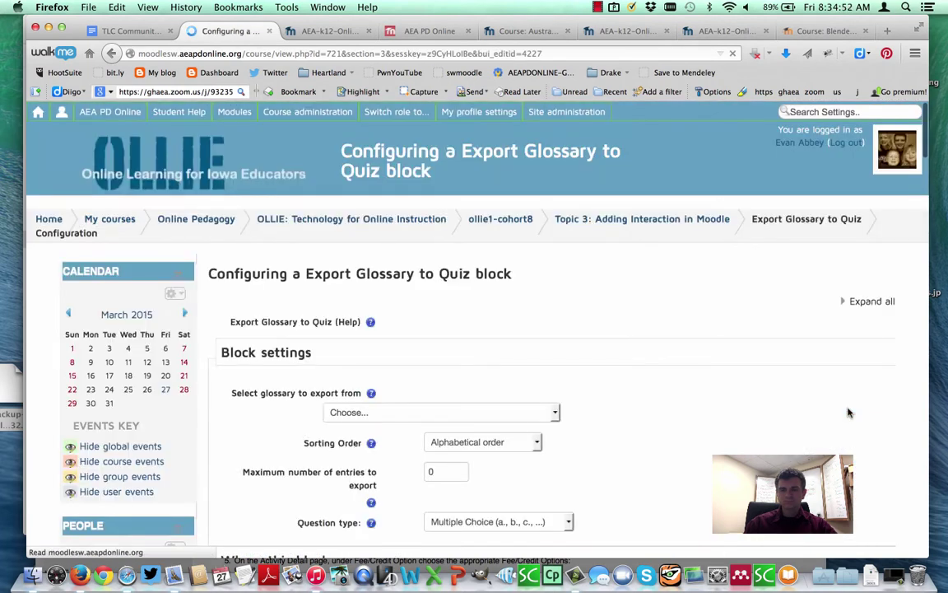
scroll(683, 364, "down", 5)
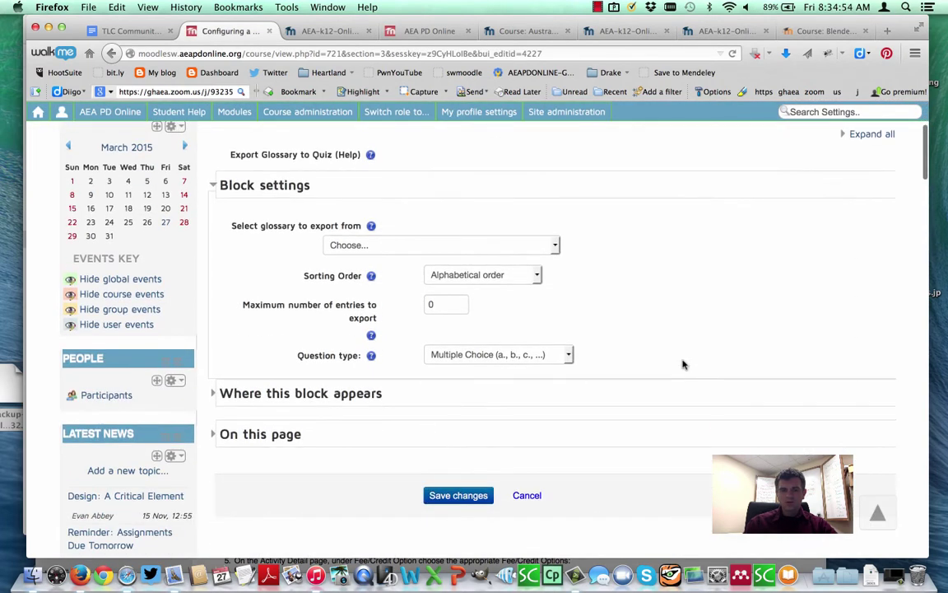
left_click(551, 245)
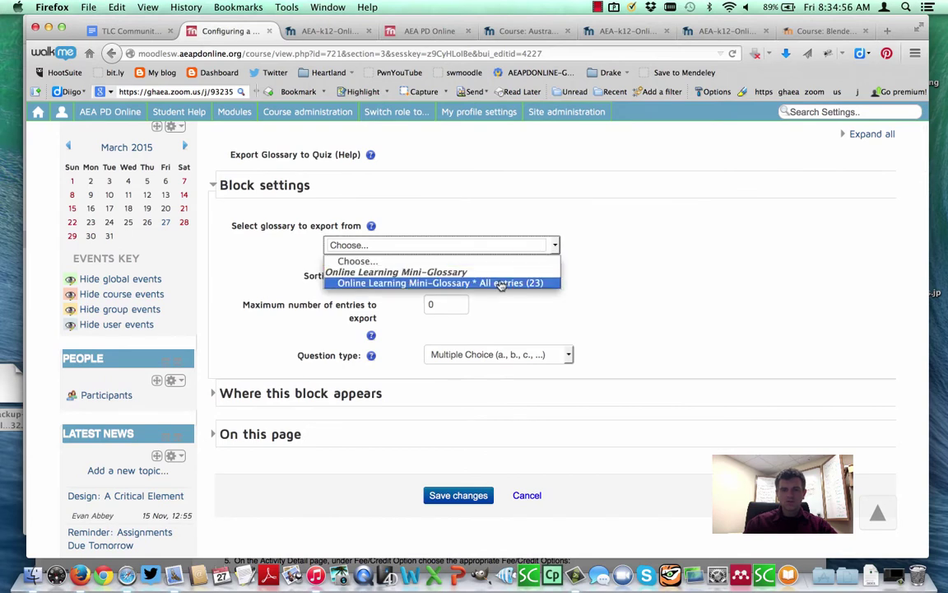
left_click(501, 285)
- Set the export's sorting order to Randomly and the maximum number of entries to 23
left_click(518, 280)
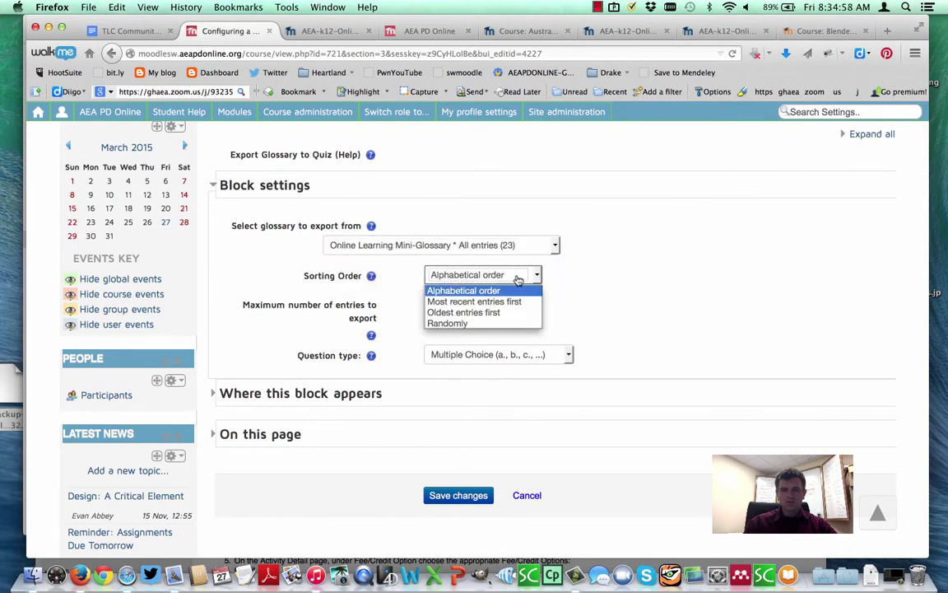
left_click(470, 323)
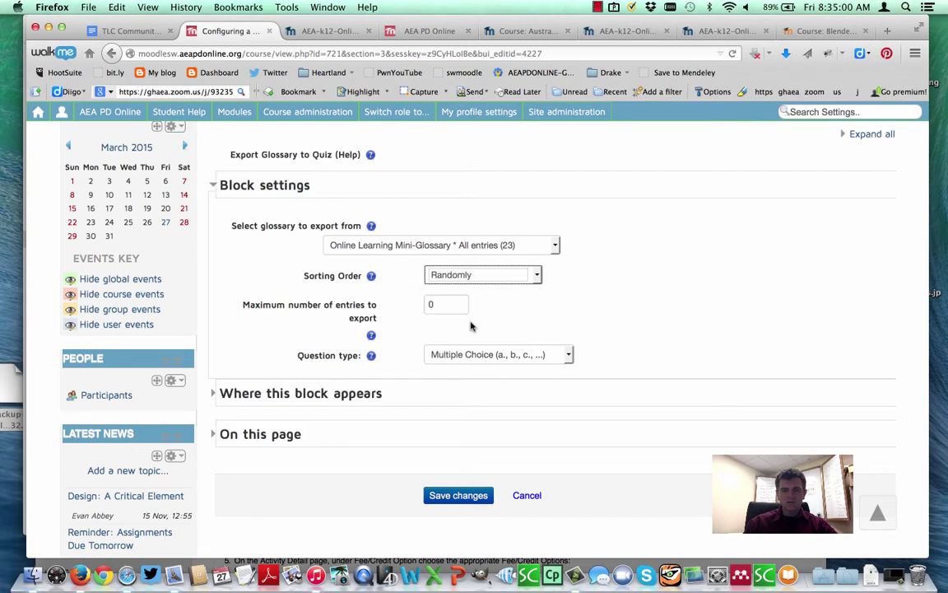
left_click(442, 304)
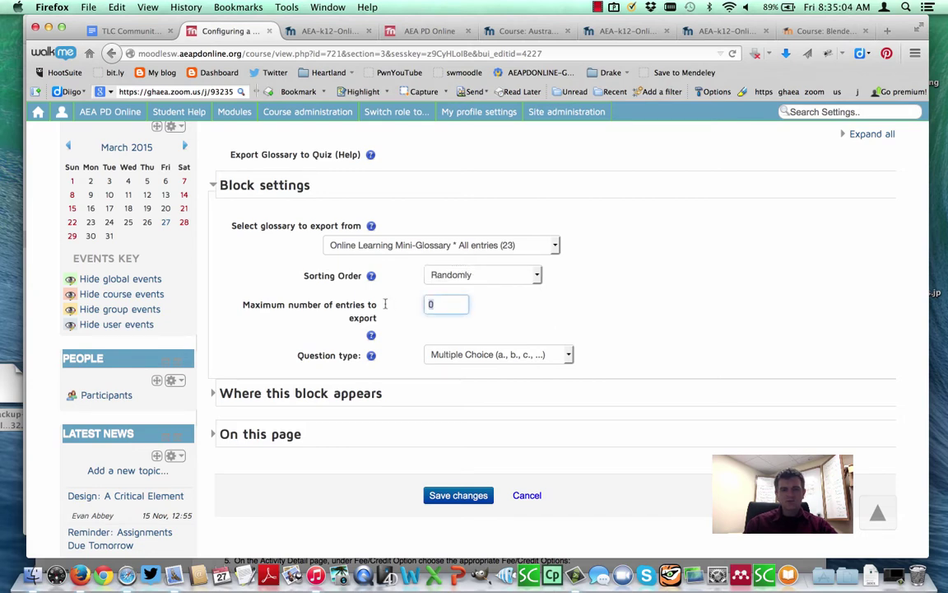
type("23")
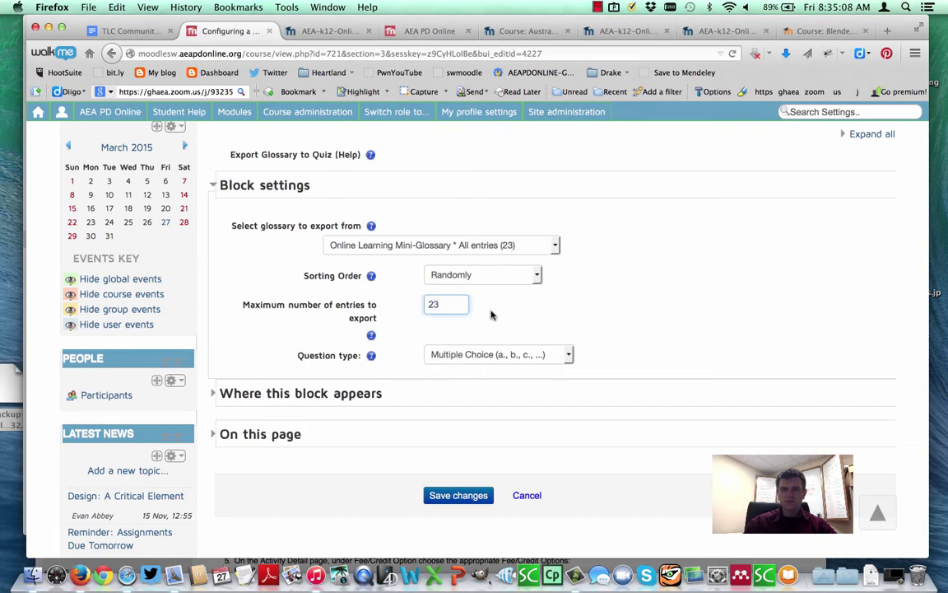
- Review the question types, keep Multiple Choice (a., b., c., ...), and save the Export Glossary to Quiz block's configuration
scroll(494, 333, "down", 1)
scroll(494, 333, "down", 3)
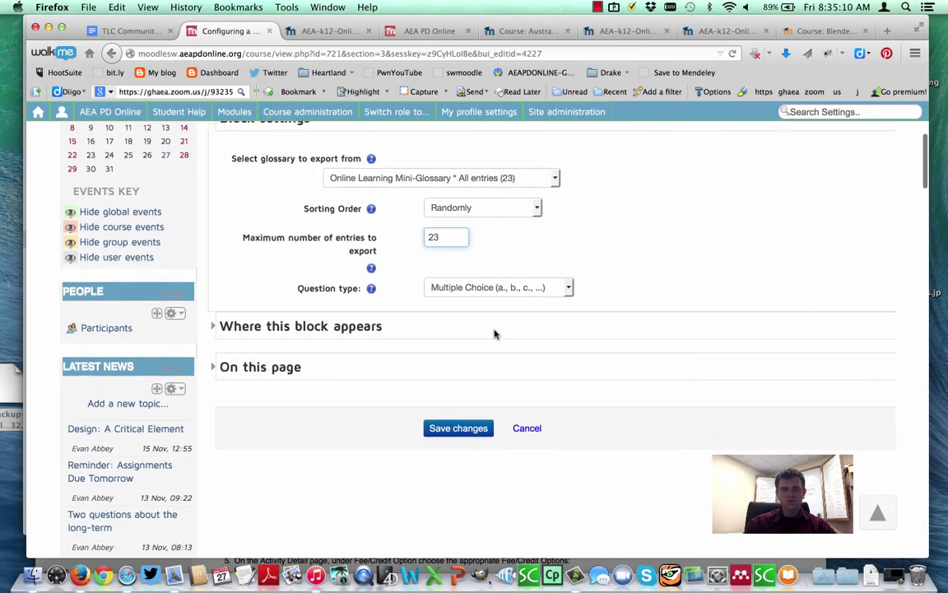
left_click(568, 289)
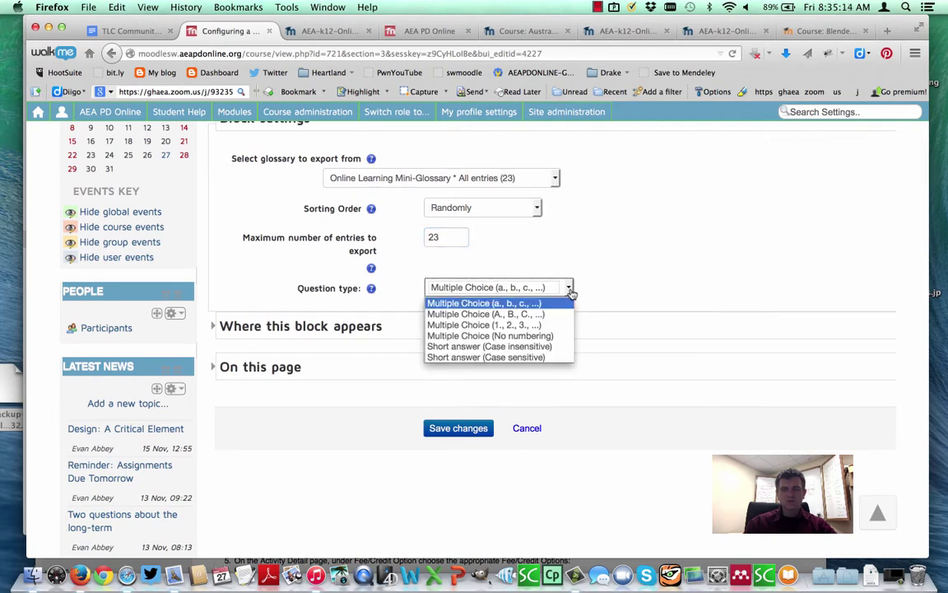
left_click(592, 279)
scroll(393, 345, "down", 1)
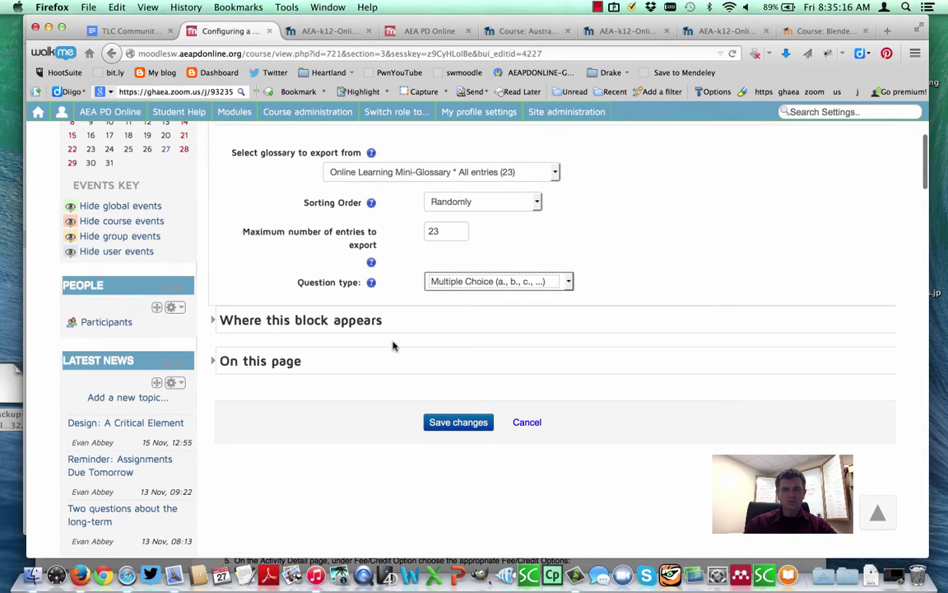
scroll(393, 346, "down", 3)
left_click(451, 380)
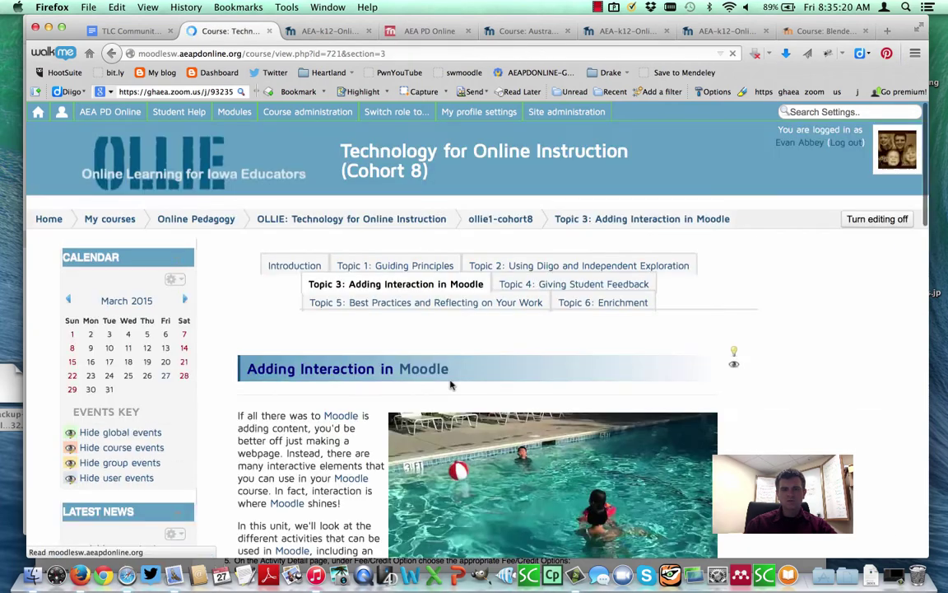
- Export the glossary's entries to a quiz XML file, view the downloaded file in Safari, and close it
scroll(451, 384, "down", 6)
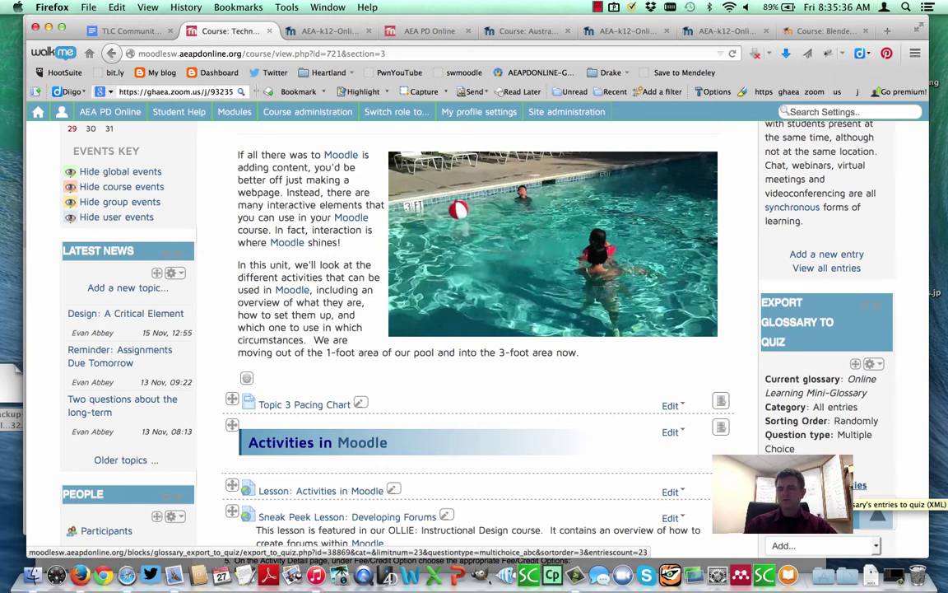
left_click(860, 487)
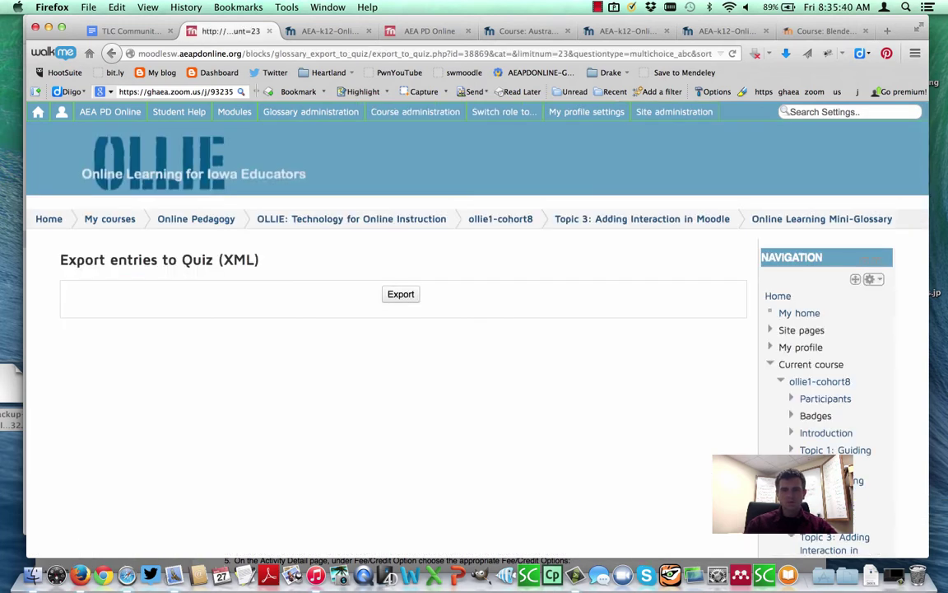
left_click(404, 294)
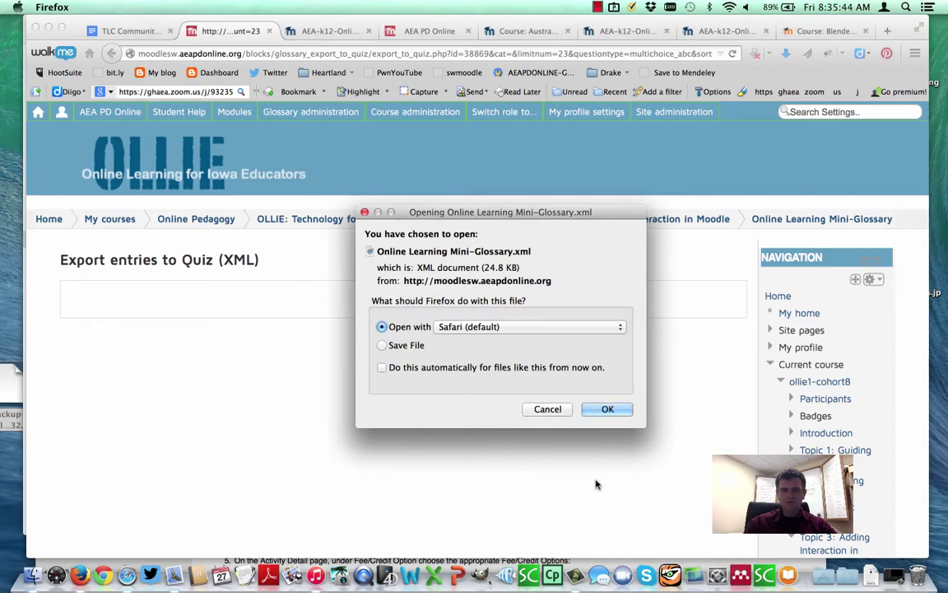
left_click(609, 409)
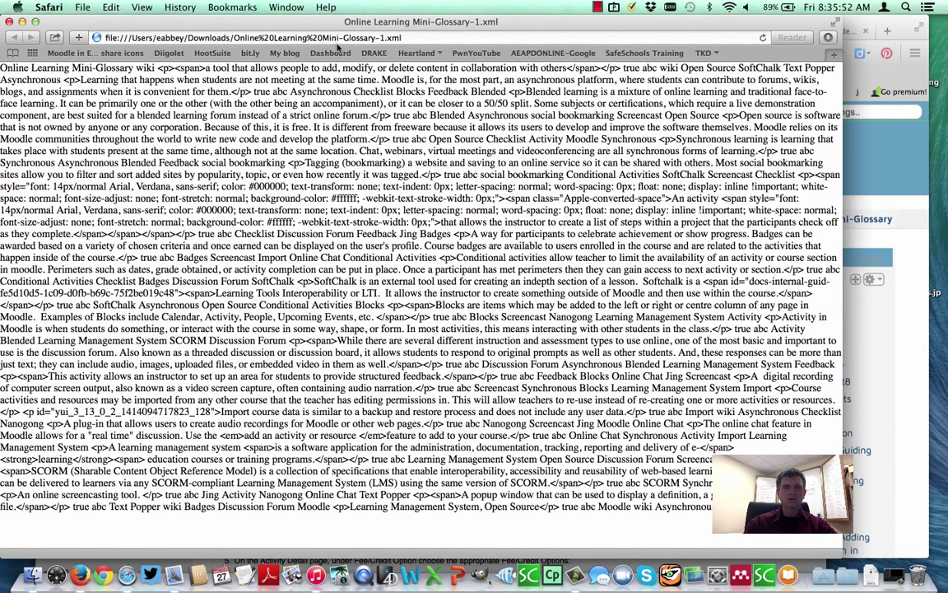
left_click(9, 22)
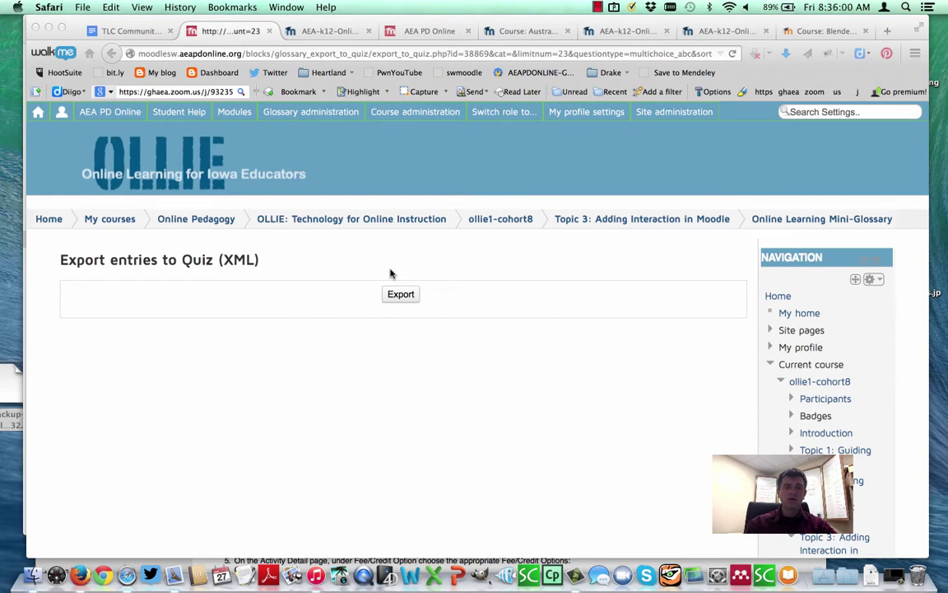
- Open the course question bank's import page and choose Moodle XML format as the file format
left_click(415, 112)
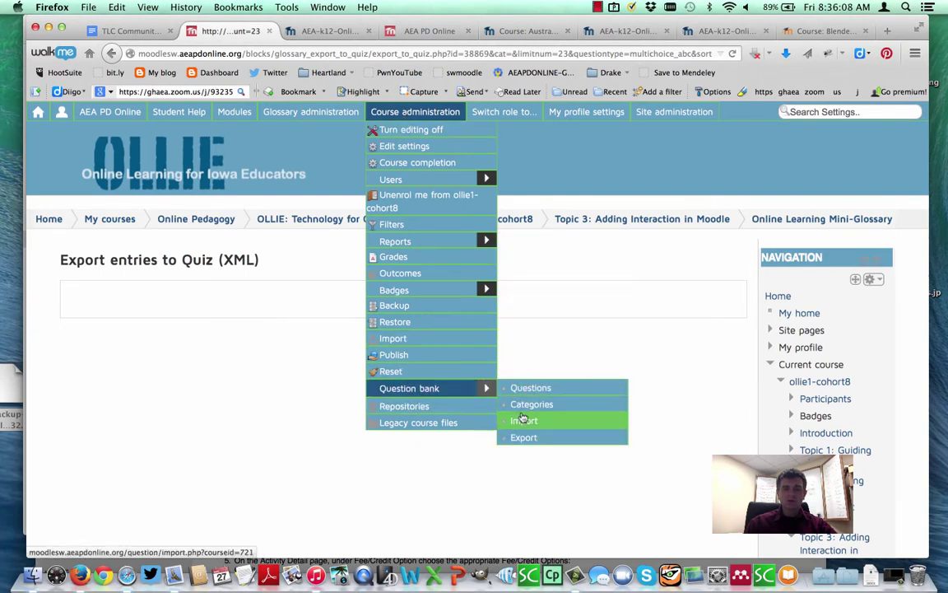
left_click(521, 422)
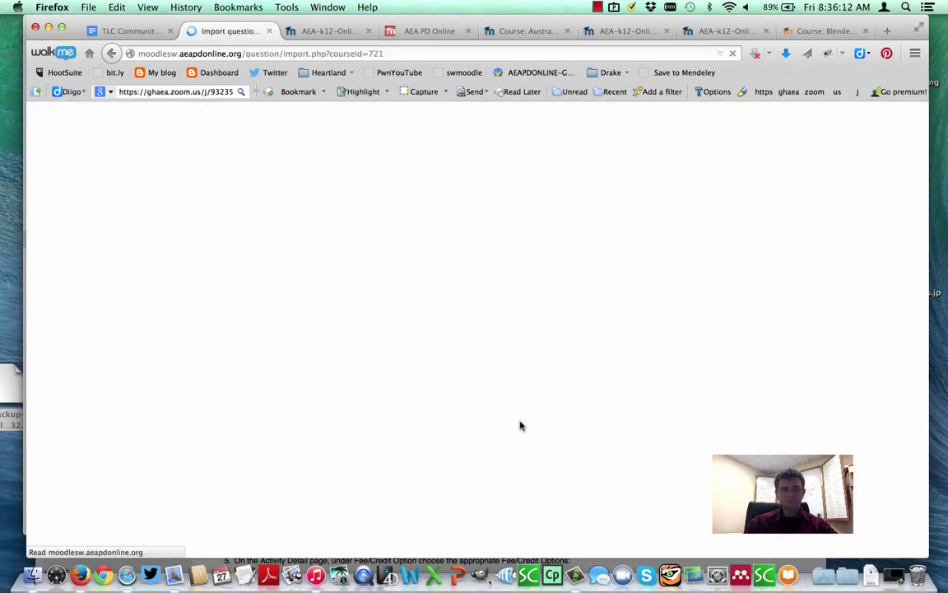
scroll(519, 424, "down", 5)
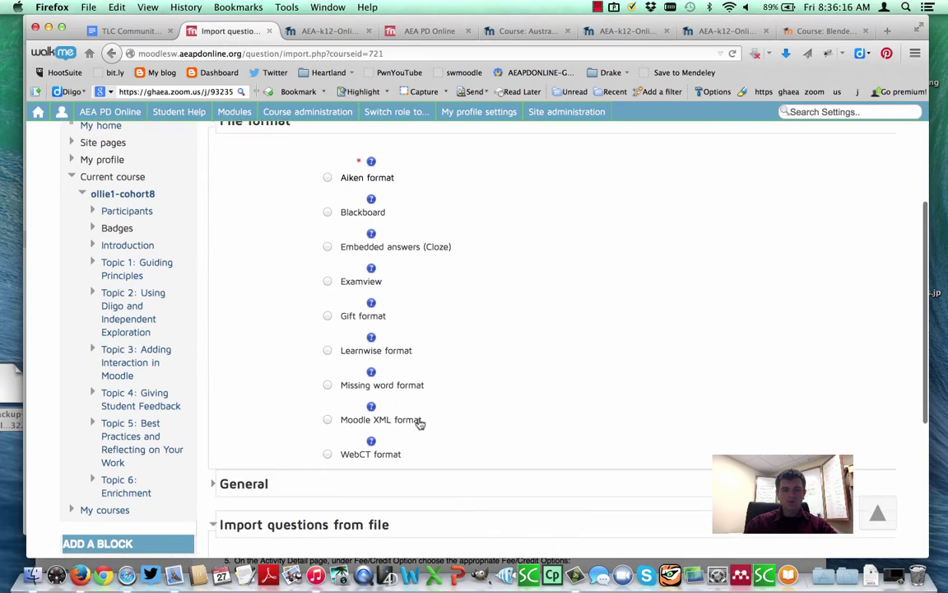
left_click(328, 420)
- Upload Online Learning Mini-Glossary-1.xml from the Downloads folder as the question import file
scroll(302, 448, "down", 3)
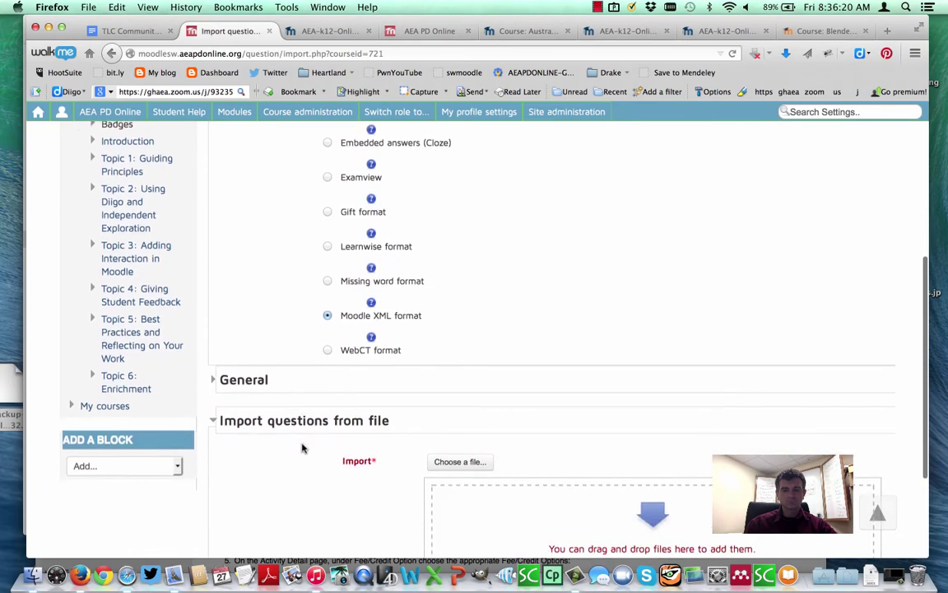
scroll(302, 448, "down", 3)
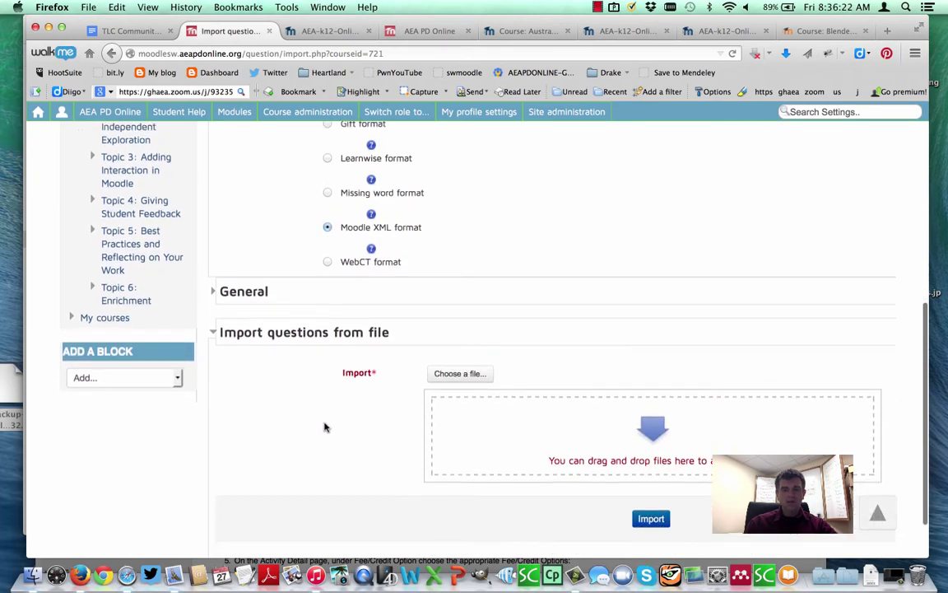
left_click(451, 375)
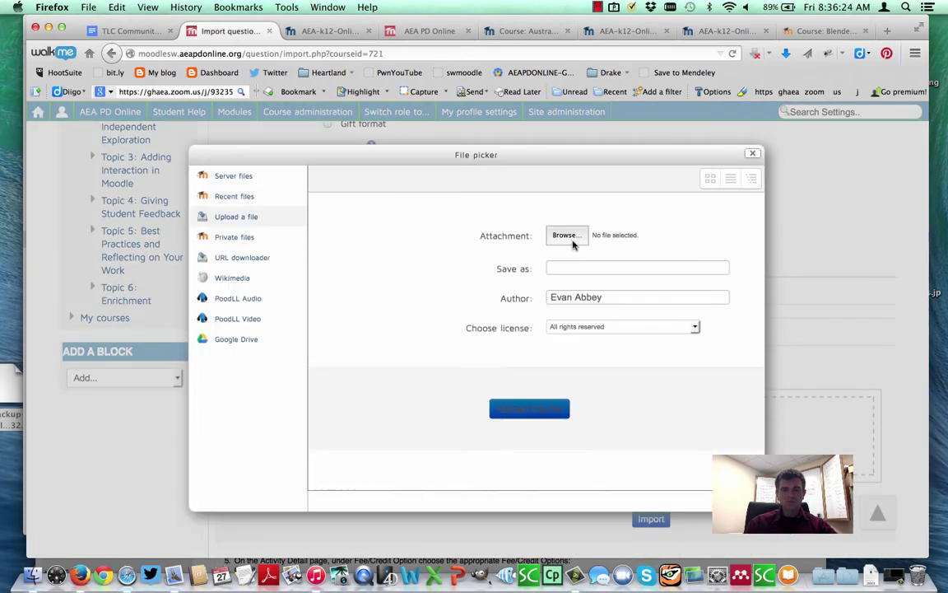
left_click(571, 239)
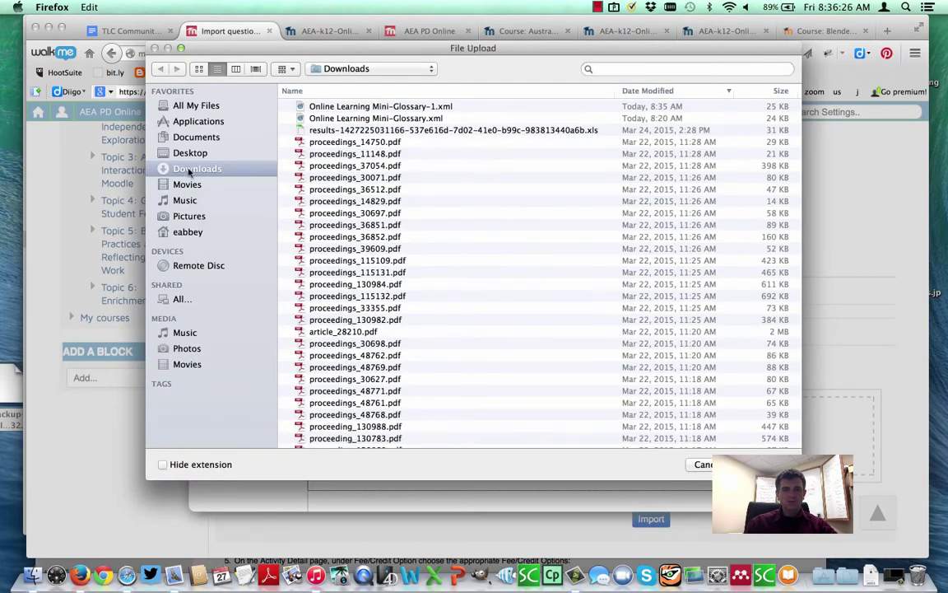
left_click(368, 107)
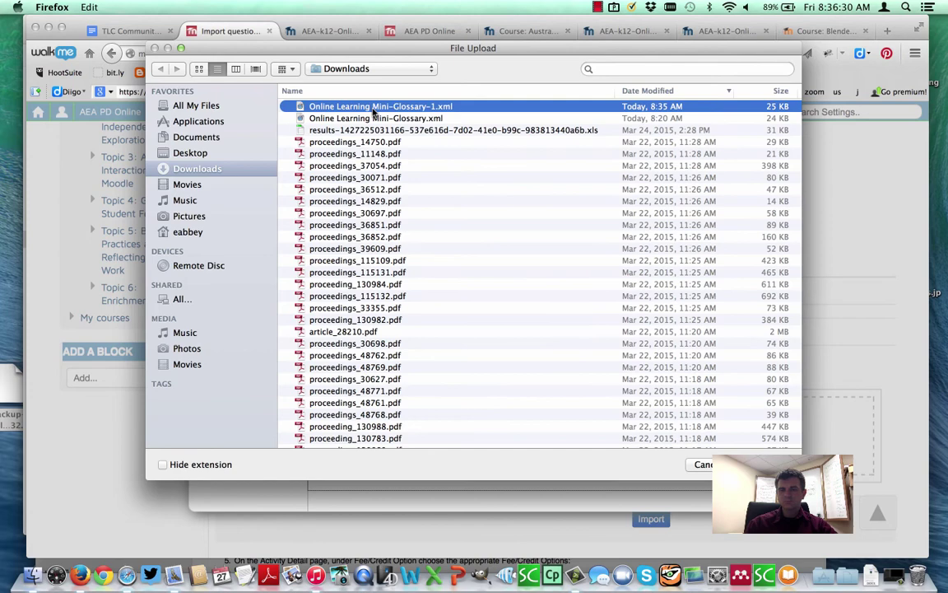
double_click(374, 113)
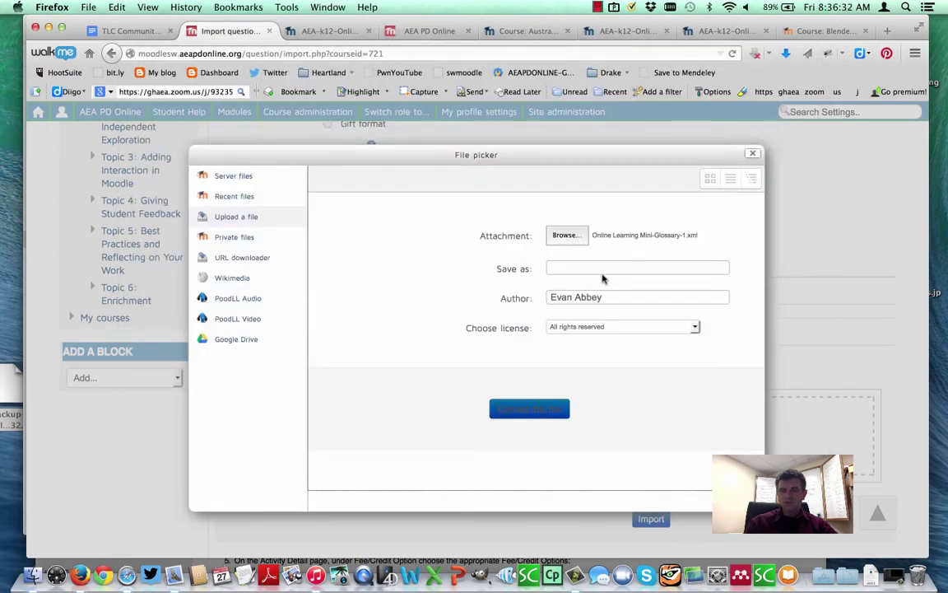
left_click(512, 407)
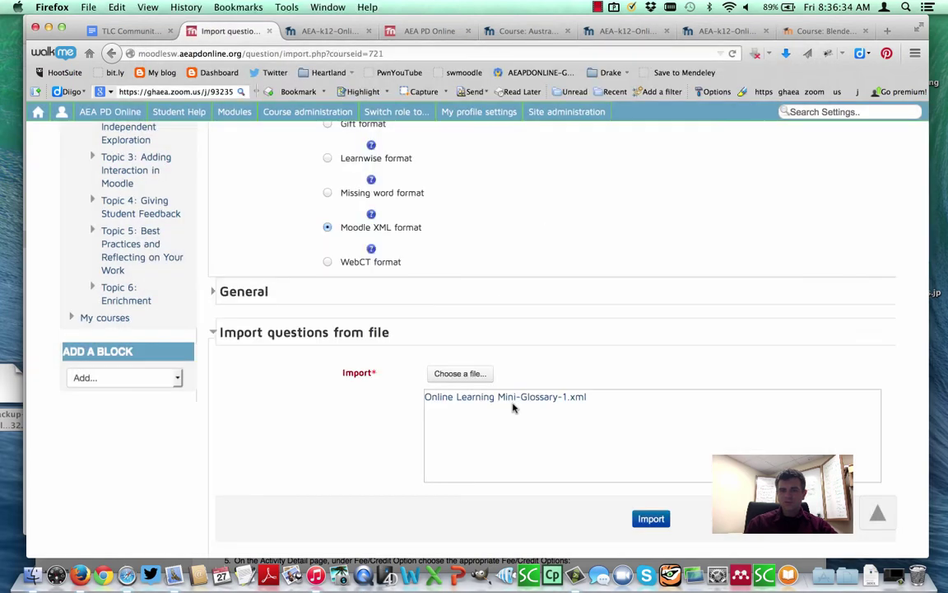
- Import the questions from the uploaded file, review them, and continue to the question bank
left_click(647, 518)
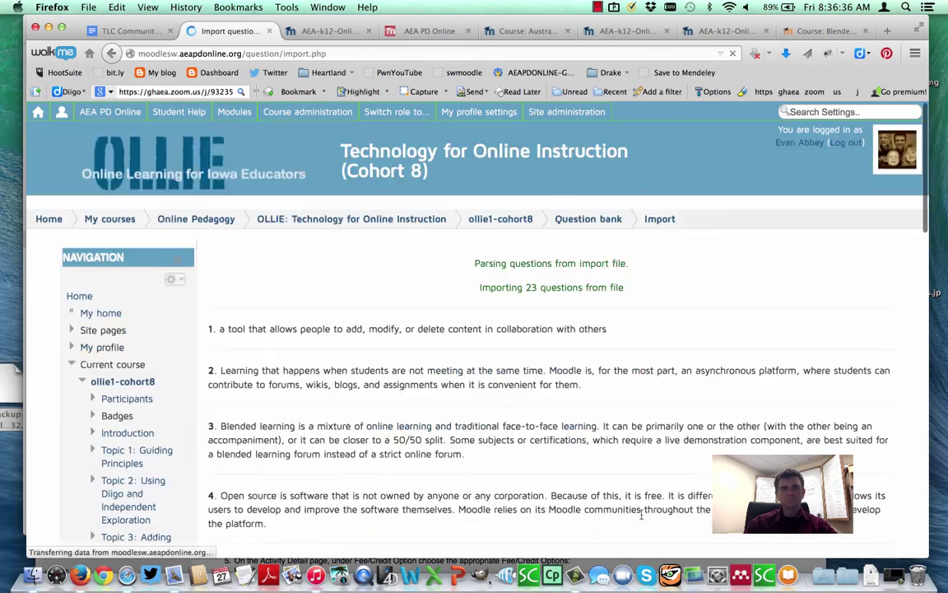
scroll(641, 514, "down", 6)
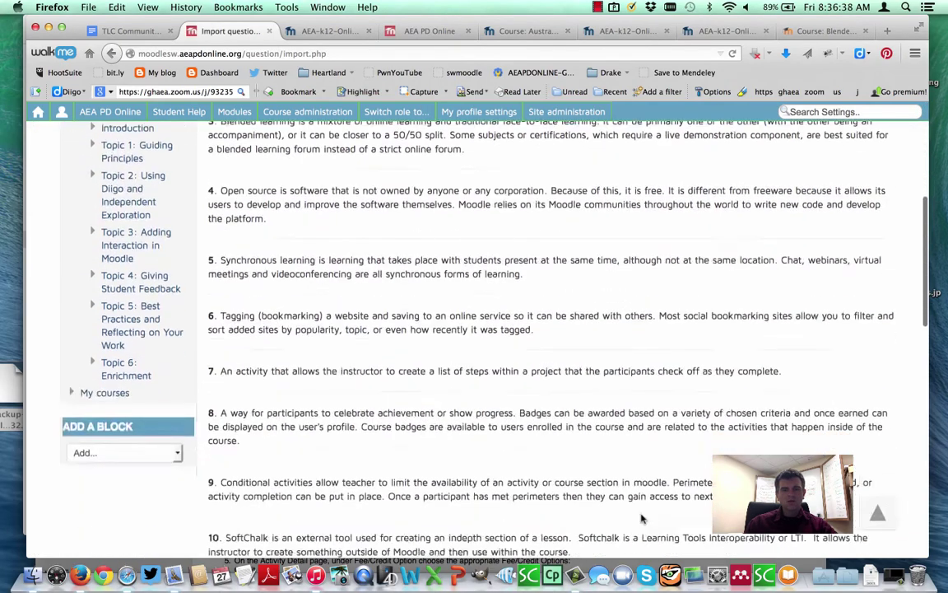
scroll(642, 518, "down", 15)
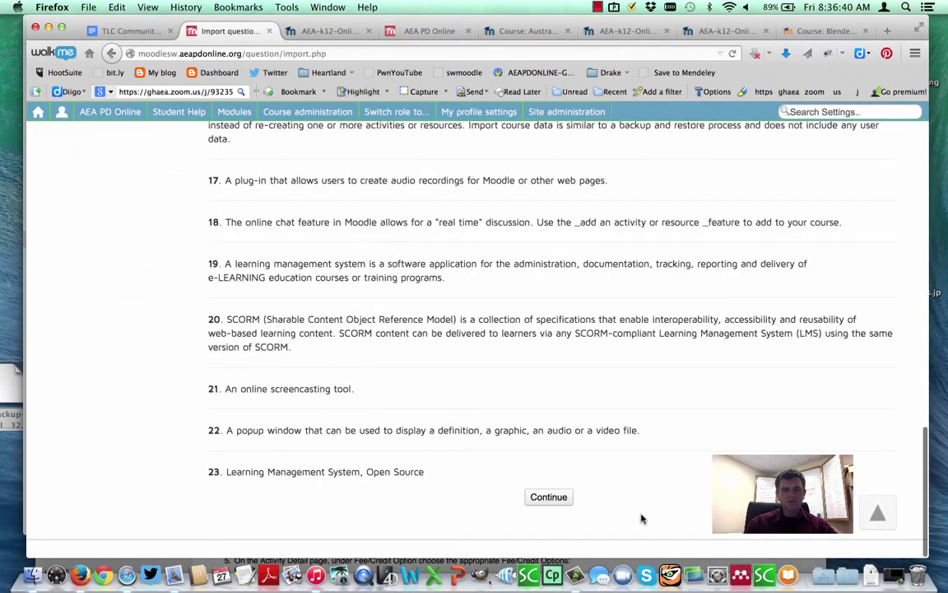
left_click(549, 498)
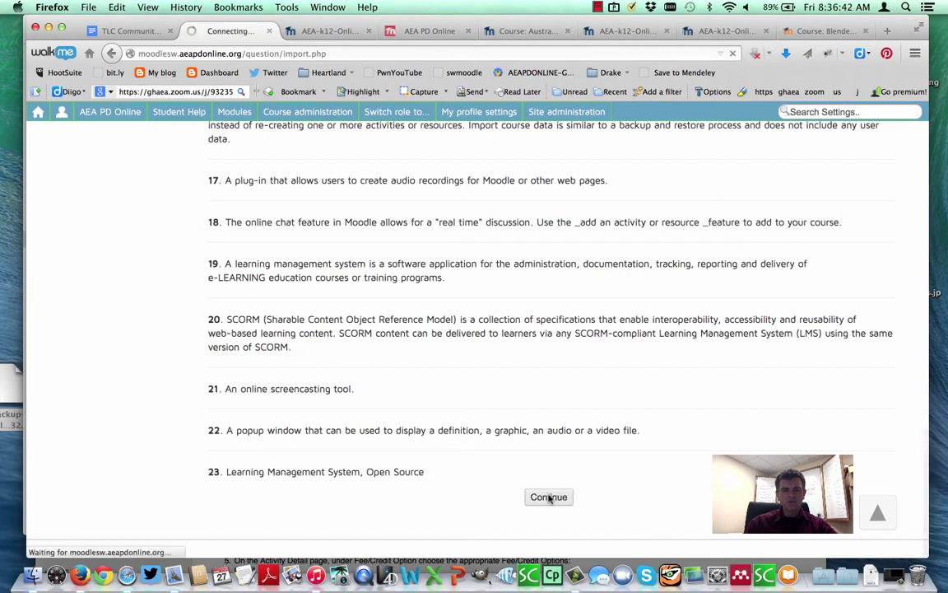
- Examine the imported questions in the question bank and review the available categories, keeping Online Learning Mini-Glossary selected
scroll(549, 498, "down", 1)
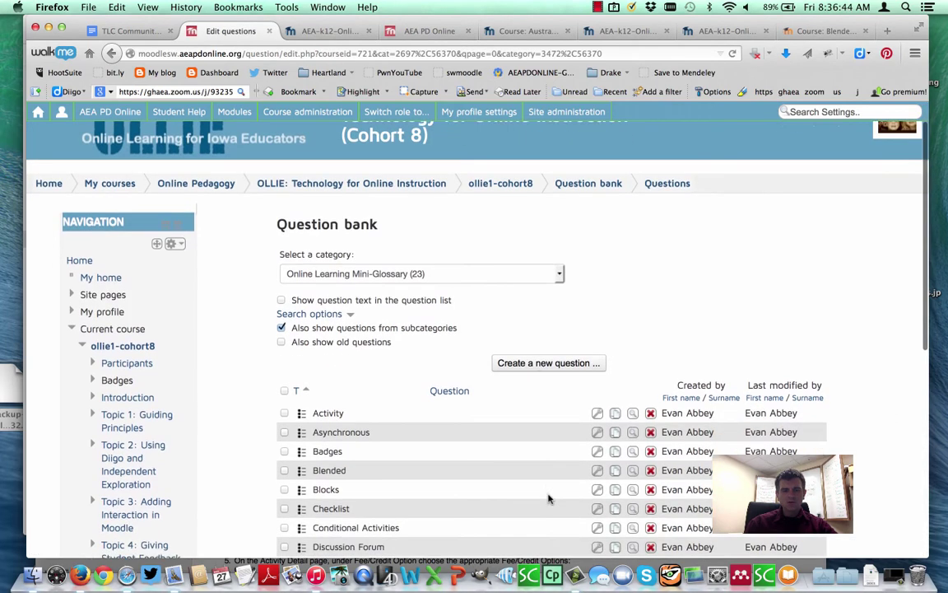
scroll(548, 498, "down", 5)
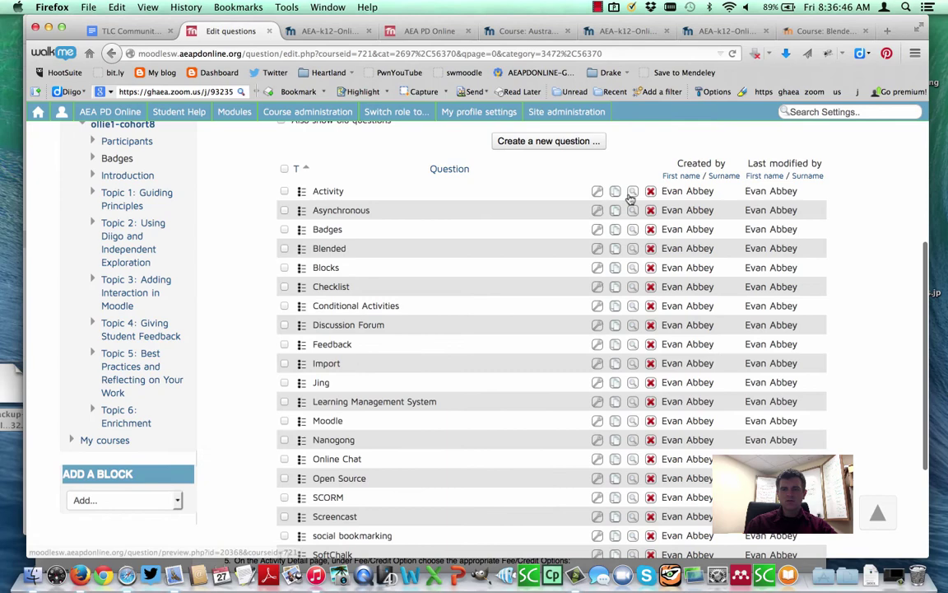
scroll(428, 291, "up", 5)
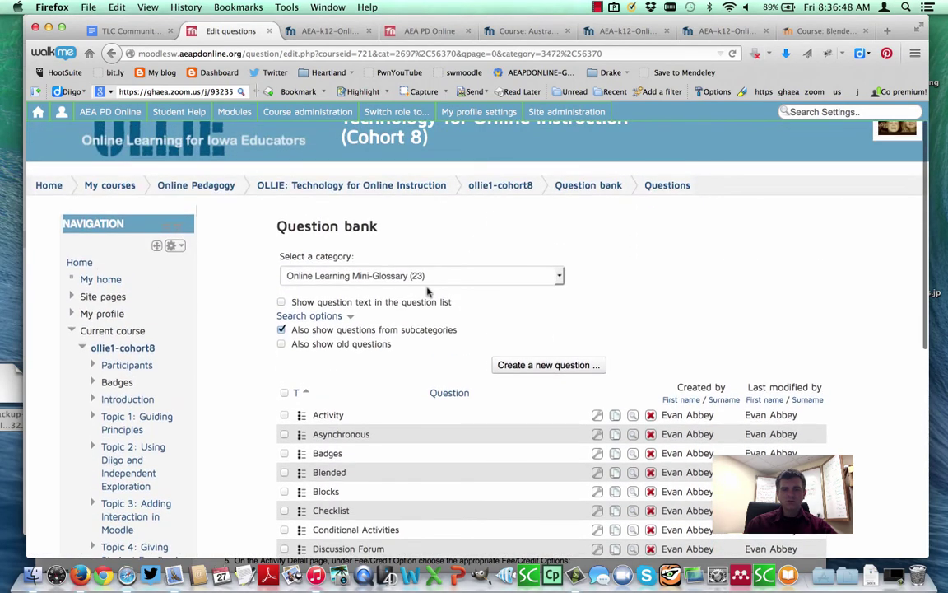
left_click(385, 275)
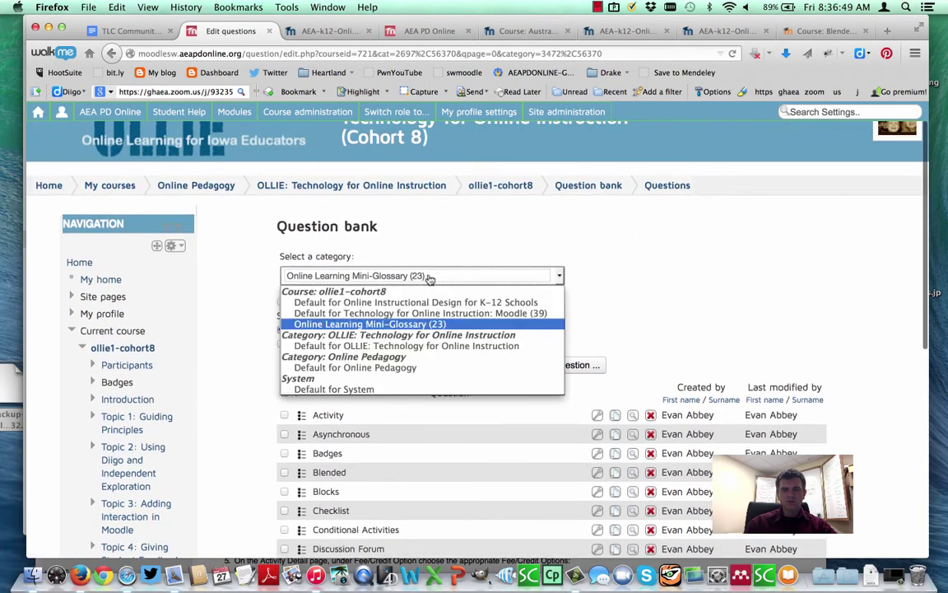
left_click(535, 237)
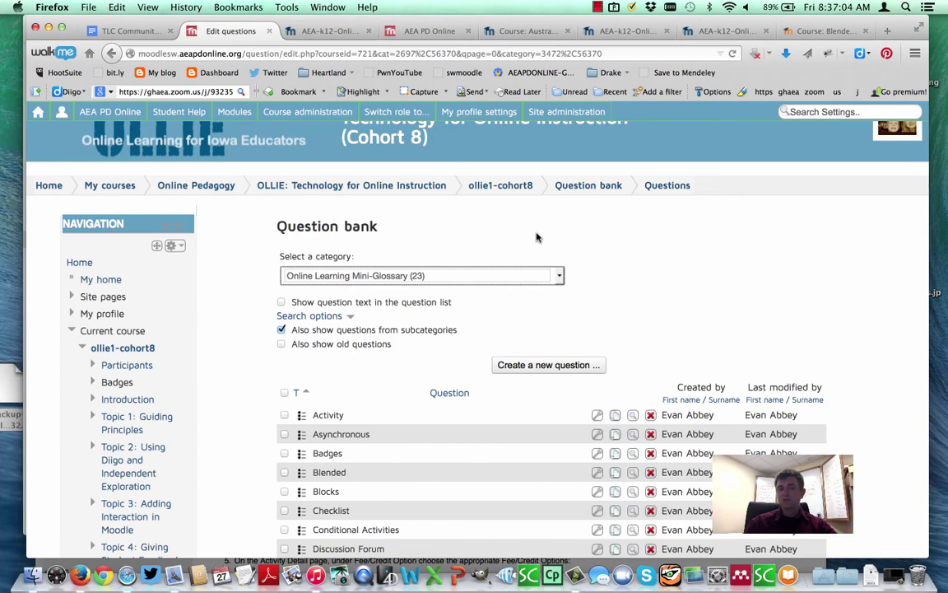
- Preview the Activity question and examine its definition text, answer choices and attempt options
scroll(683, 311, "down", 3)
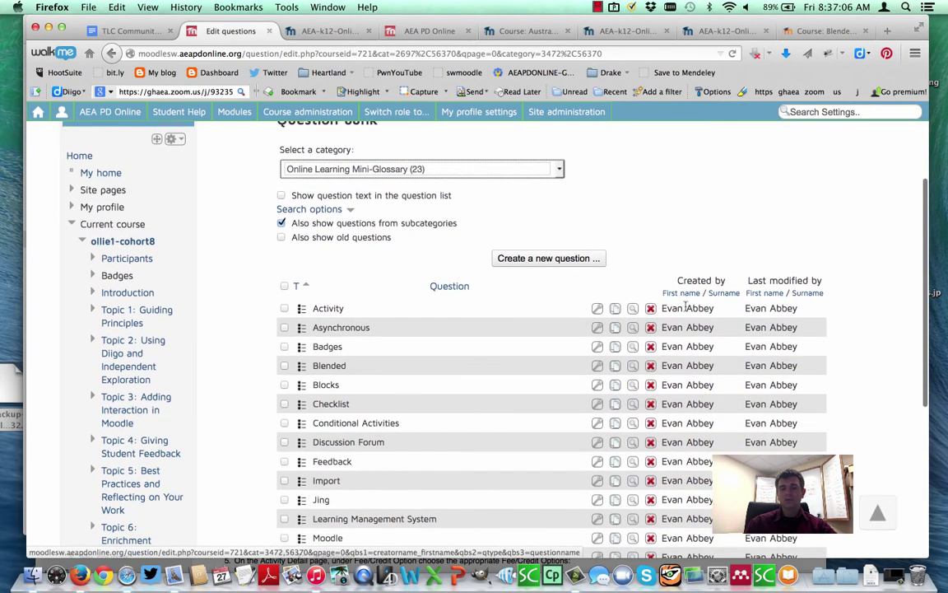
left_click(632, 308)
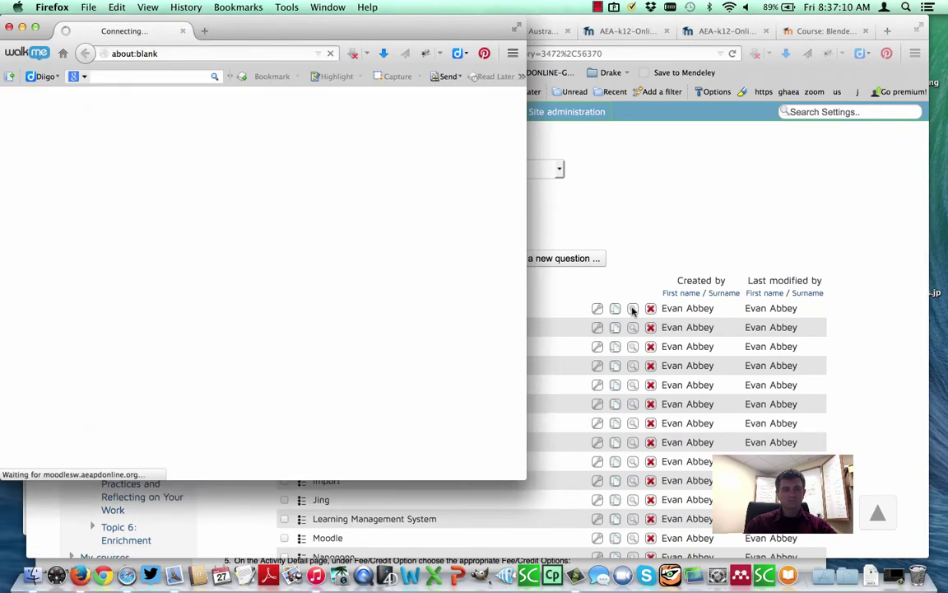
left_click_drag(355, 31, 562, 79)
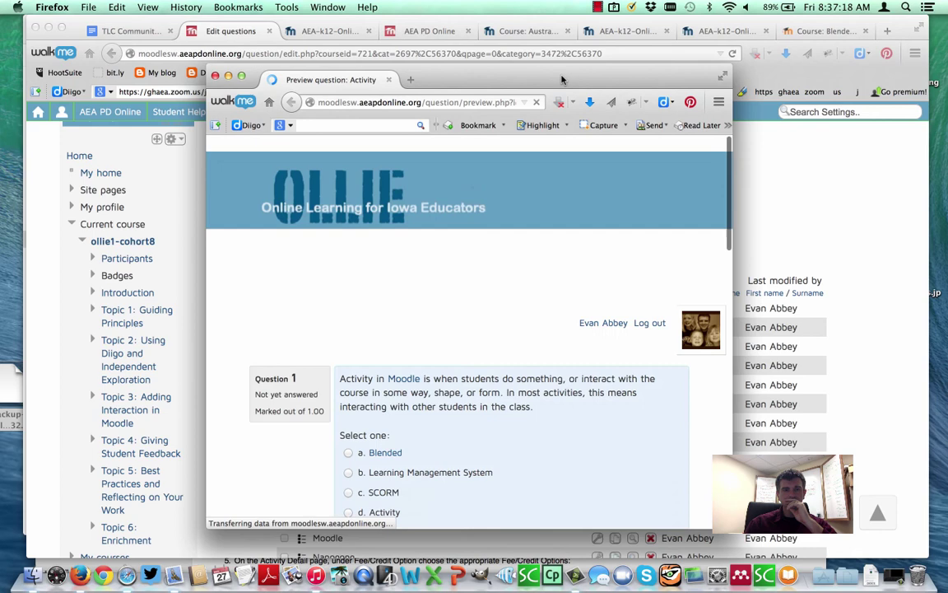
scroll(450, 334, "down", 3)
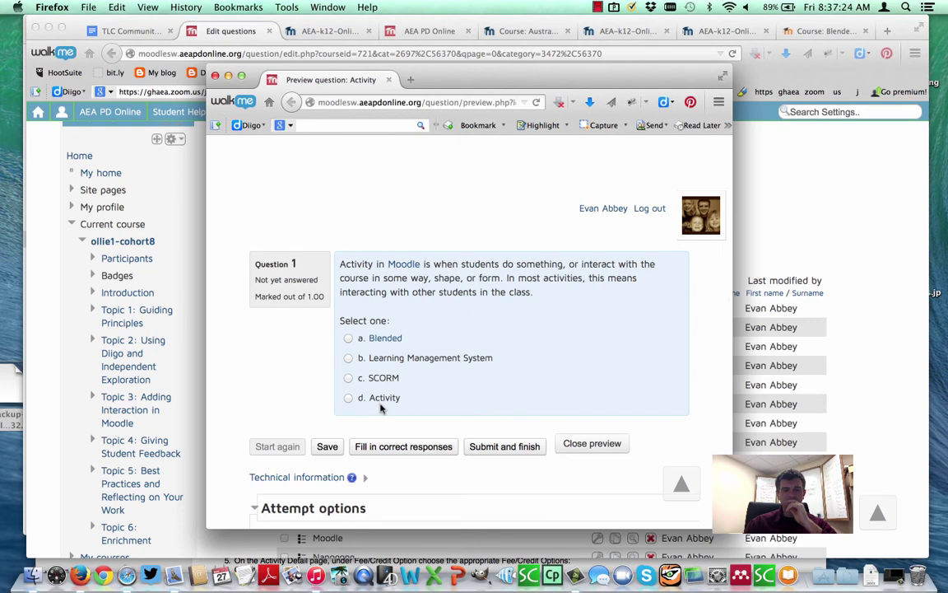
scroll(381, 408, "down", 2)
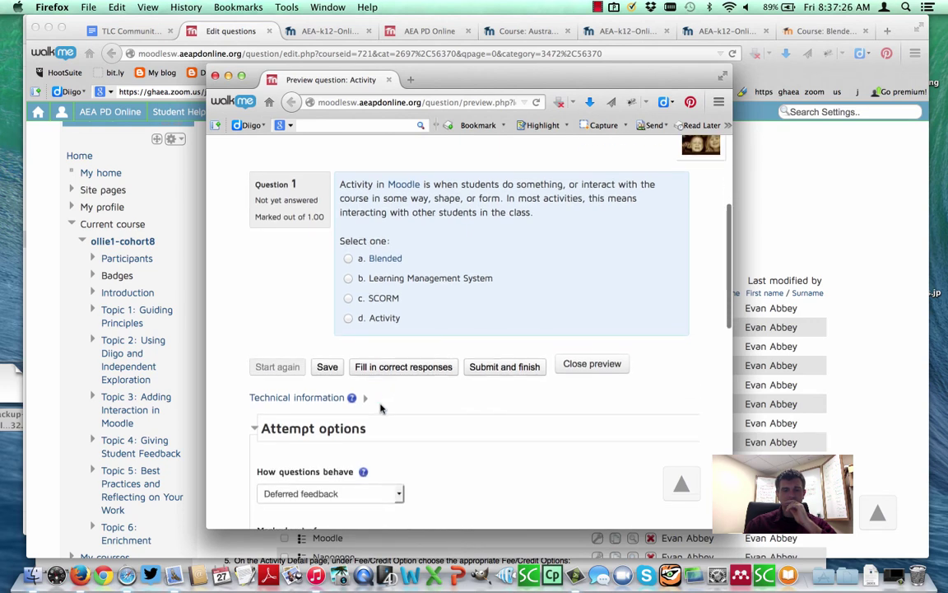